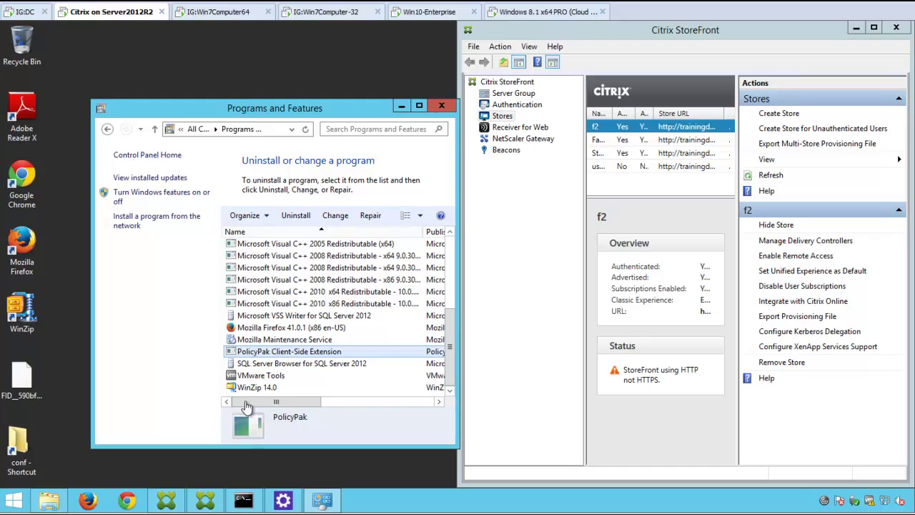
# Close the installed programs list on the Citrix server after checking the PolicyPak Client-Side Extension entry.
pyautogui.moveTo(295, 402); pyautogui.dragTo(272, 402)
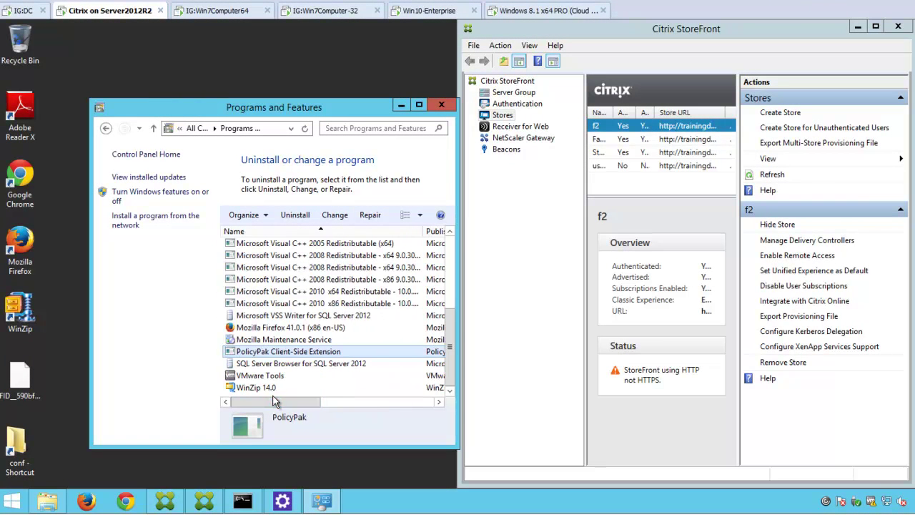
pyautogui.moveTo(311, 405); pyautogui.dragTo(286, 402)
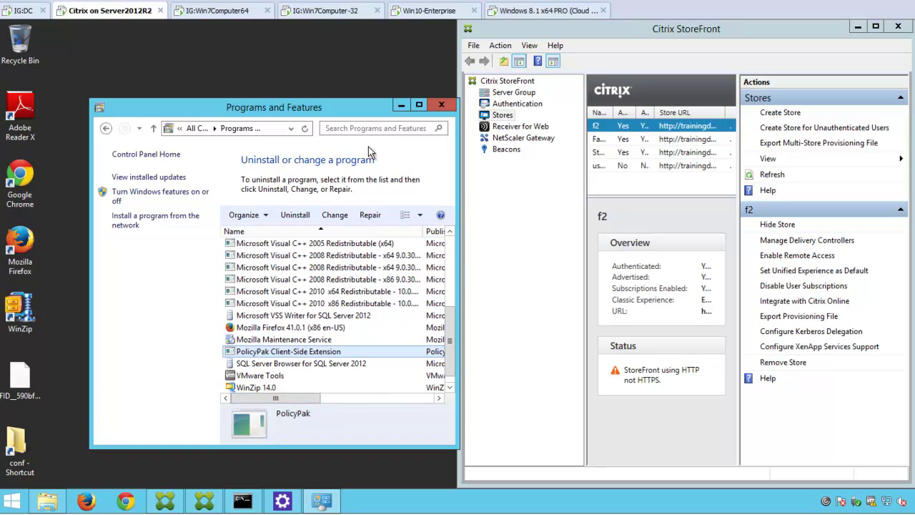
pyautogui.click(444, 105)
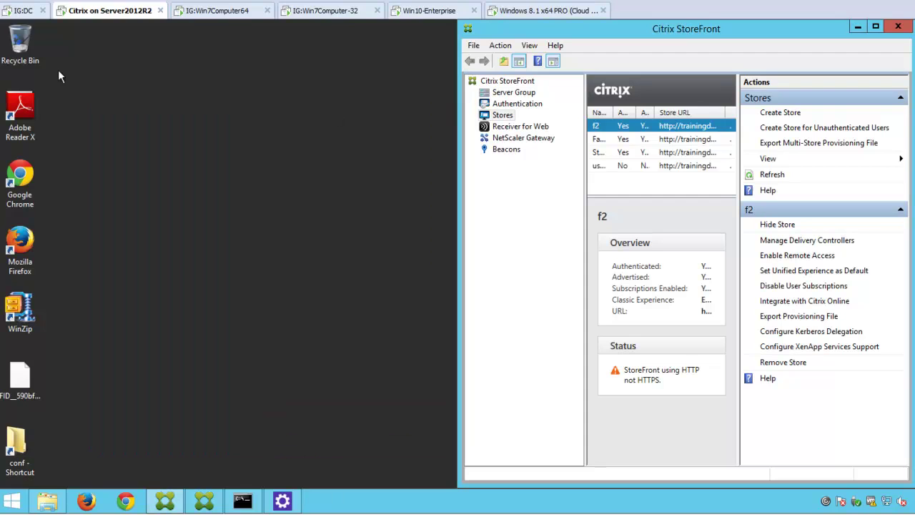
# On the domain controller, create a GPO named "Custom Routes for All Users on Citrix" linked to the CITRIX organizational unit.
pyautogui.click(23, 11)
pyautogui.moveTo(257, 244); pyautogui.dragTo(259, 241)
pyautogui.scroll(4, 259, 237)
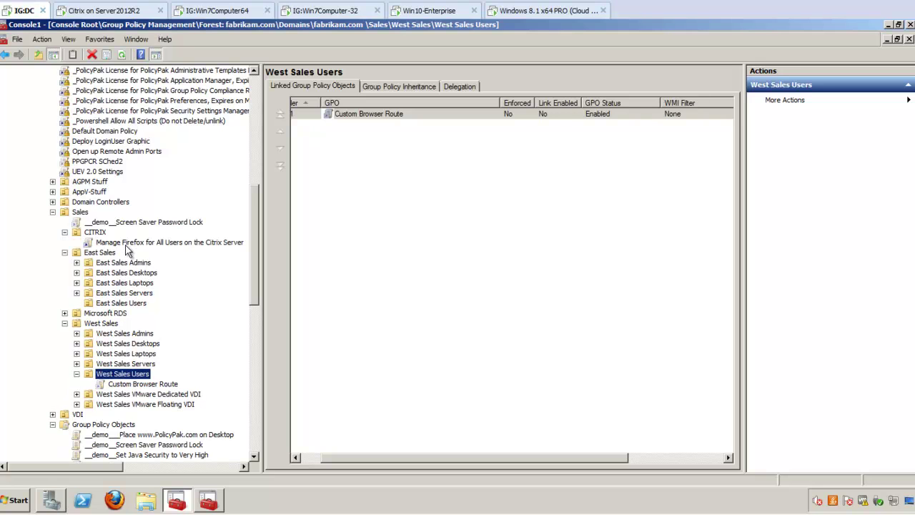
pyautogui.rightClick(97, 232)
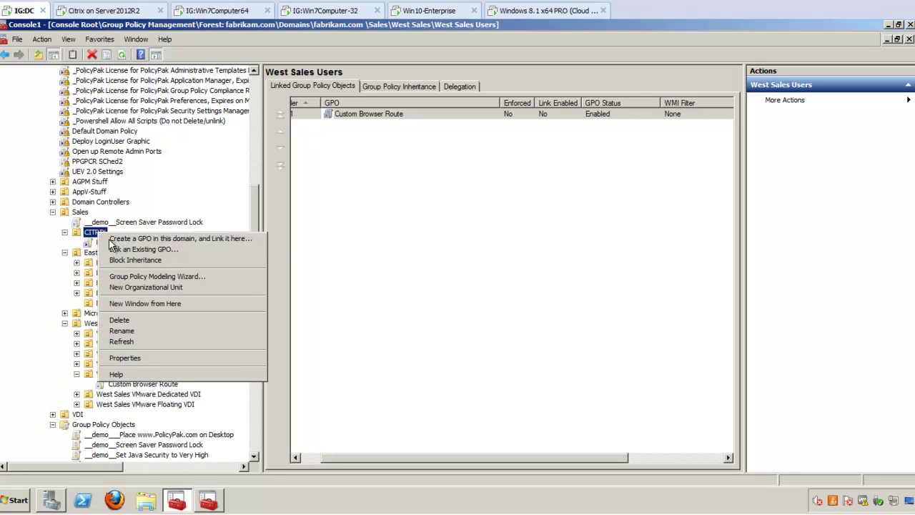
pyautogui.click(132, 238)
pyautogui.write('C')
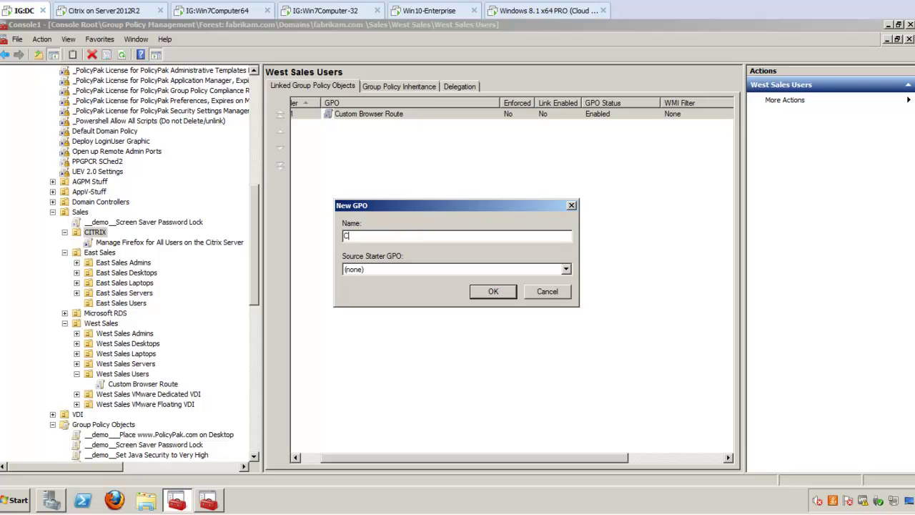
pyautogui.write('ustom Routes for All Users')
pyautogui.write(' on CSE')
pyautogui.press('Return')
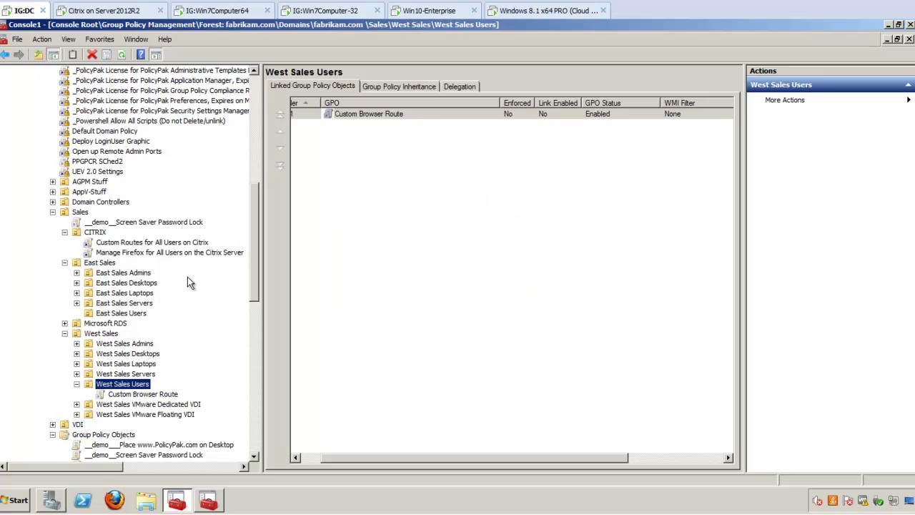
# Open the new Citrix custom routes GPO for editing and show PolicyPak Browser Router under Computer Configuration.
pyautogui.click(165, 246)
pyautogui.rightClick(165, 245)
pyautogui.press('Escape')
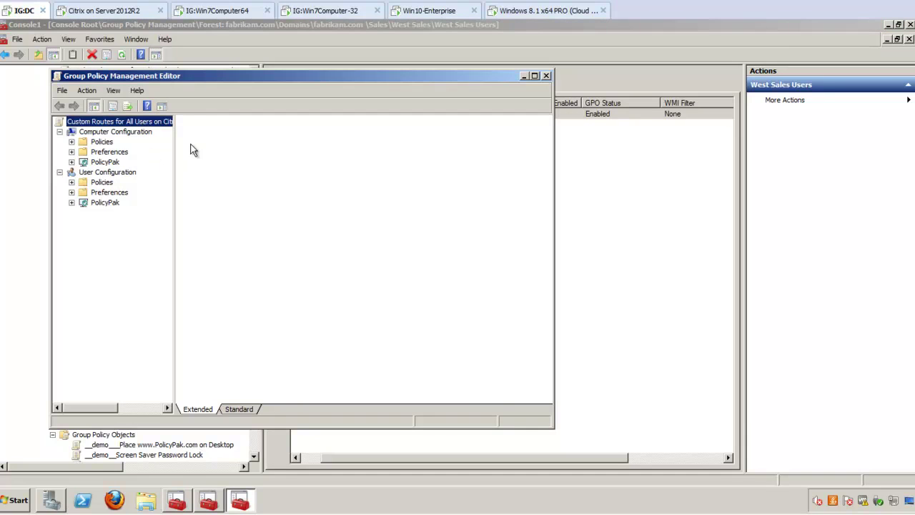
pyautogui.doubleClick(203, 78)
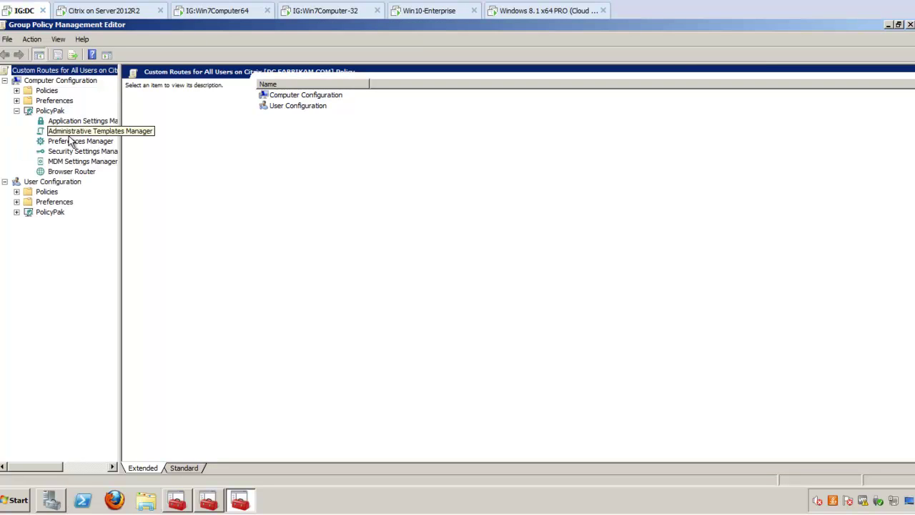
pyautogui.click(72, 172)
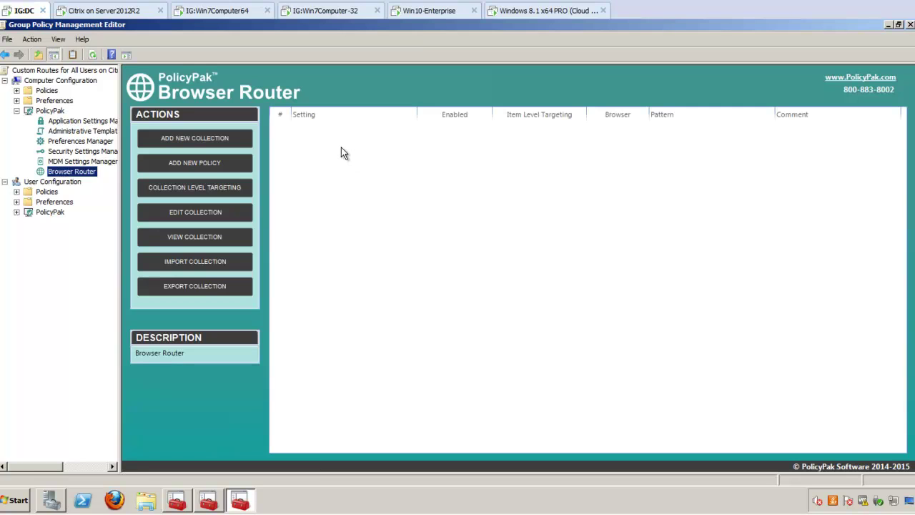
# Add a Browser Router collection with the default name Collection 1 and open it.
pyautogui.rightClick(341, 147)
pyautogui.moveTo(364, 157)
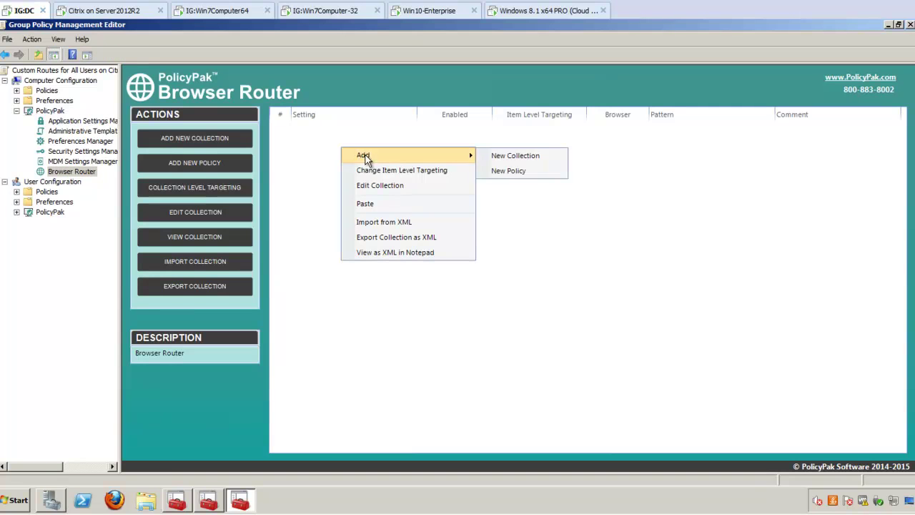
pyautogui.click(528, 160)
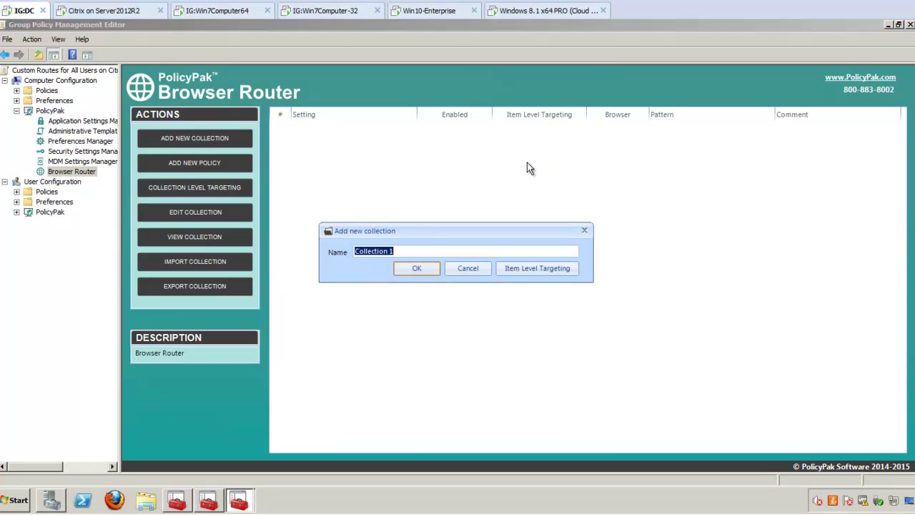
pyautogui.press('Return')
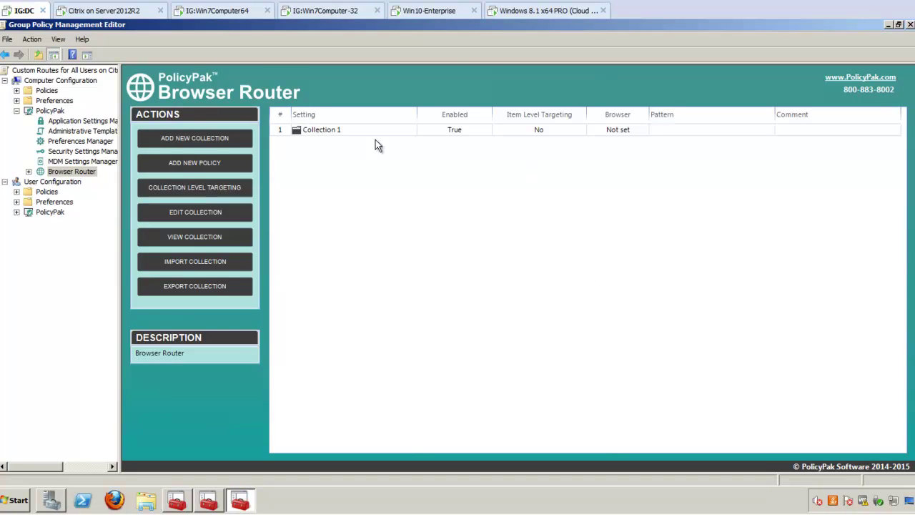
pyautogui.doubleClick(338, 130)
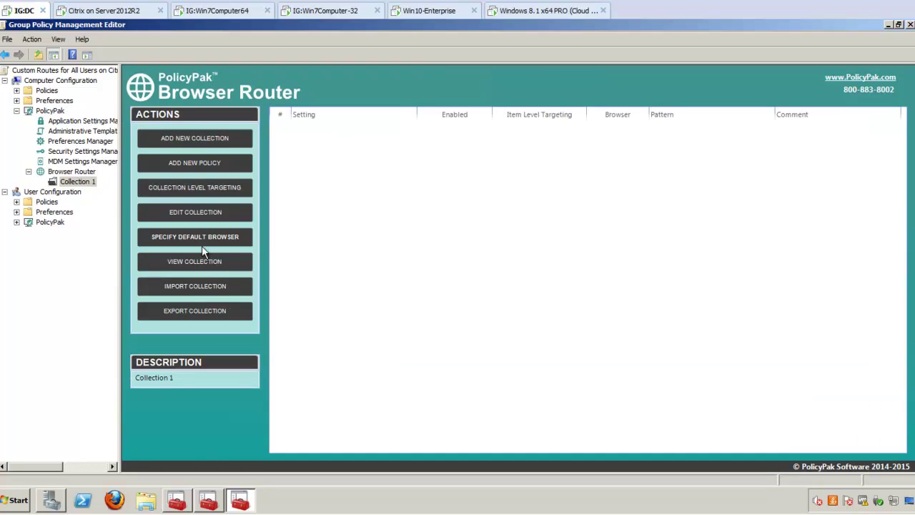
# Target the collection to terminal sessions, with the type or protocol and the parameter both left at Any.
pyautogui.click(200, 190)
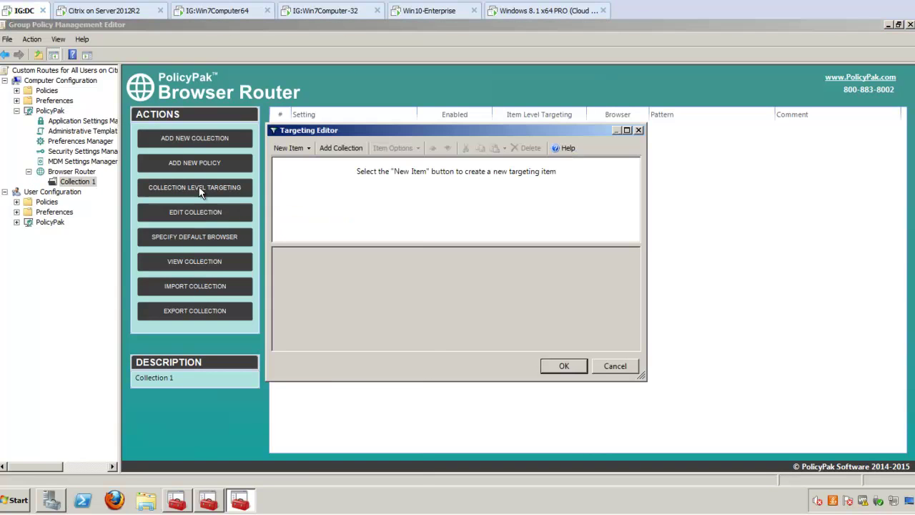
pyautogui.click(294, 148)
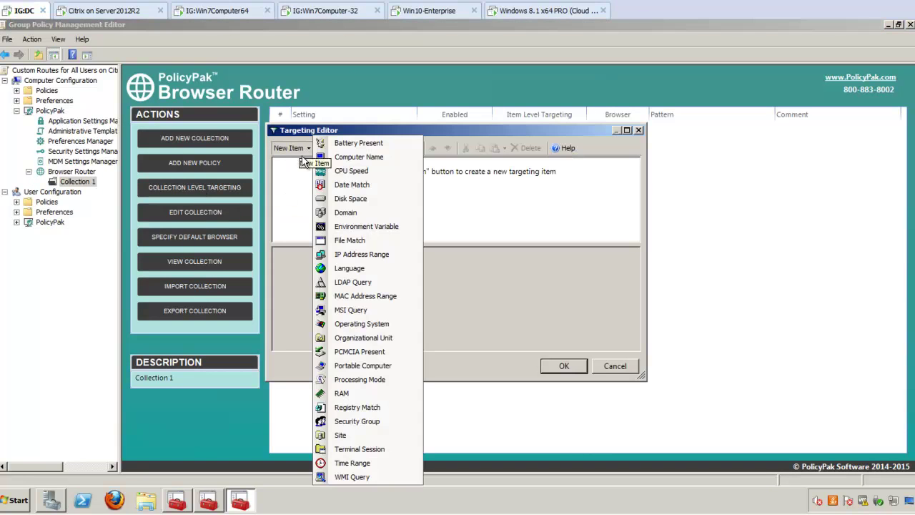
pyautogui.click(362, 449)
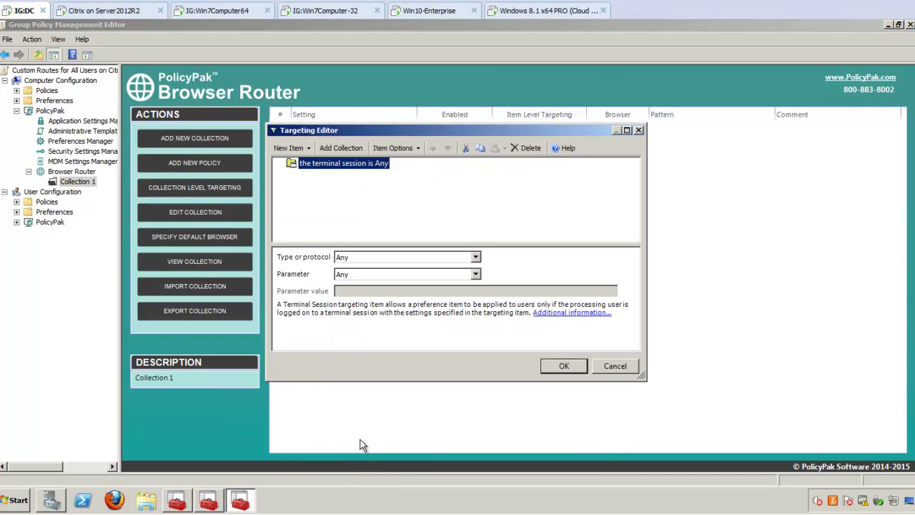
pyautogui.click(564, 366)
# Add a policy named AAA to Collection 1 that routes the wildcard *aaa* to Internet Explorer.
pyautogui.rightClick(308, 150)
pyautogui.moveTo(345, 159)
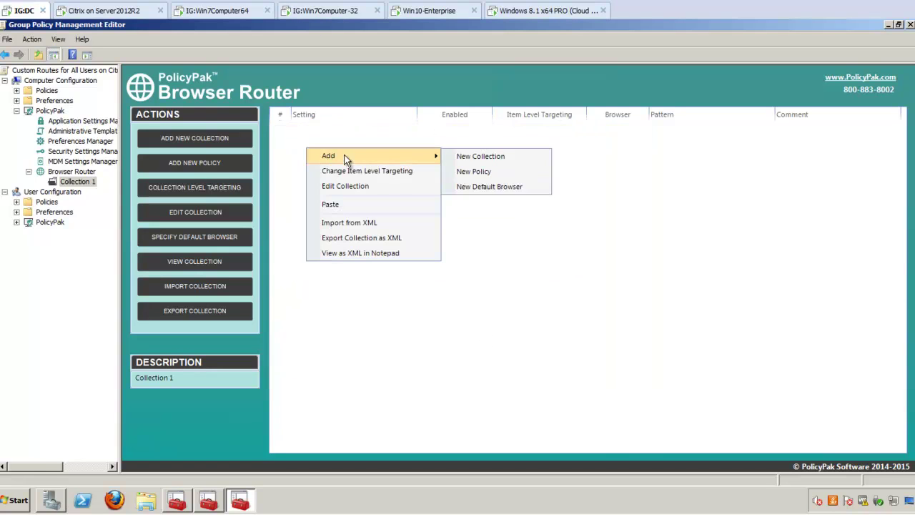
pyautogui.click(509, 173)
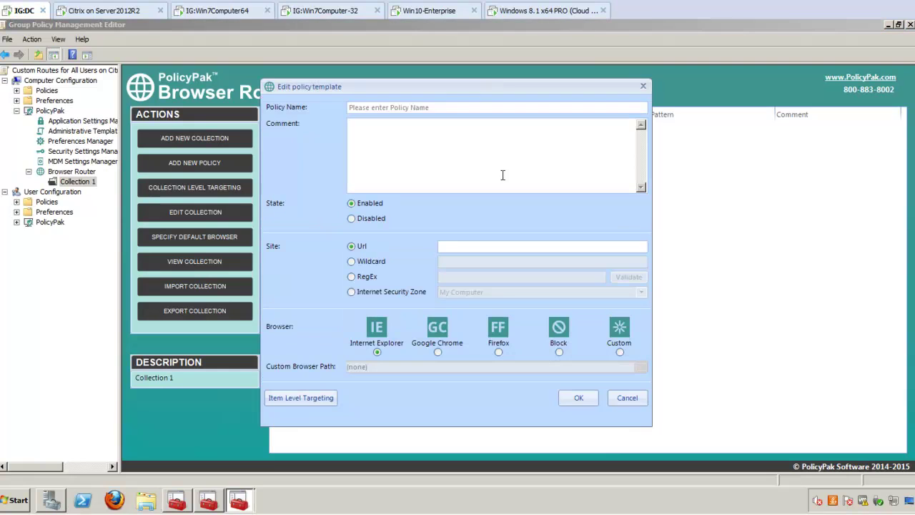
pyautogui.click(442, 106)
pyautogui.write('AAA')
pyautogui.click(369, 262)
pyautogui.click(465, 261)
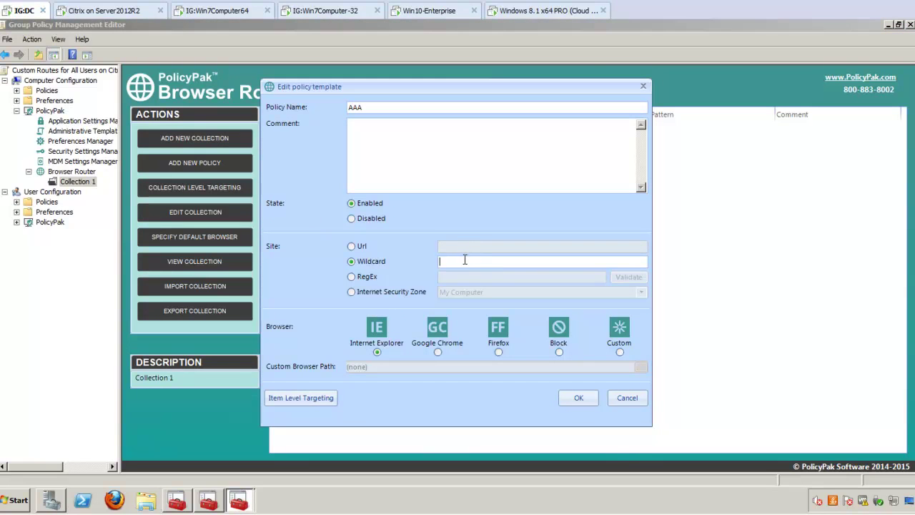
pyautogui.write('*a')
pyautogui.click(579, 399)
# Add a policy named BBB to Collection 1 that routes the wildcard *bbb* to Firefox.
pyautogui.rightClick(301, 166)
pyautogui.moveTo(429, 173)
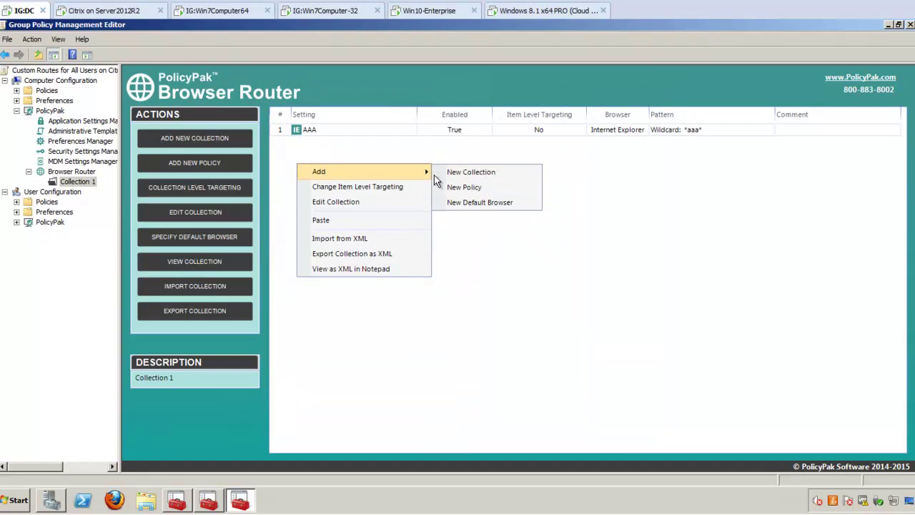
pyautogui.click(464, 188)
pyautogui.write('BBB')
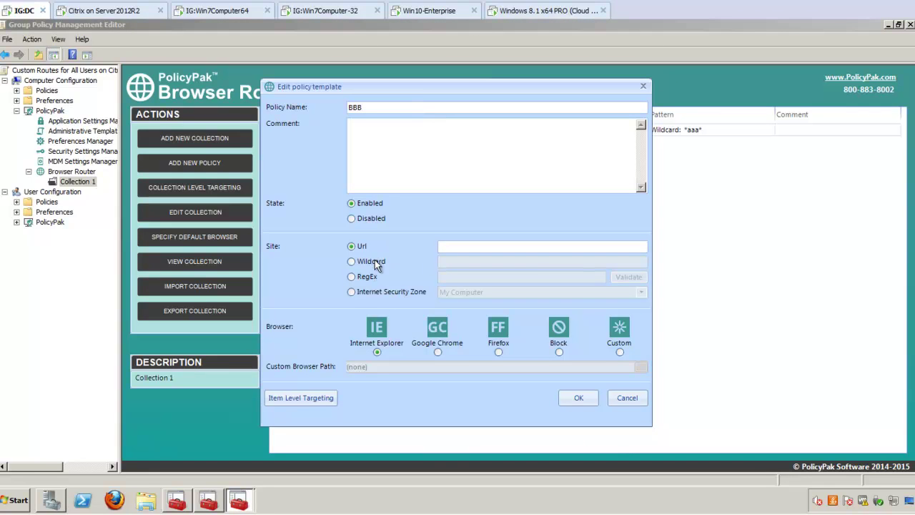
pyautogui.click(377, 263)
pyautogui.click(464, 263)
pyautogui.write('*bbb')
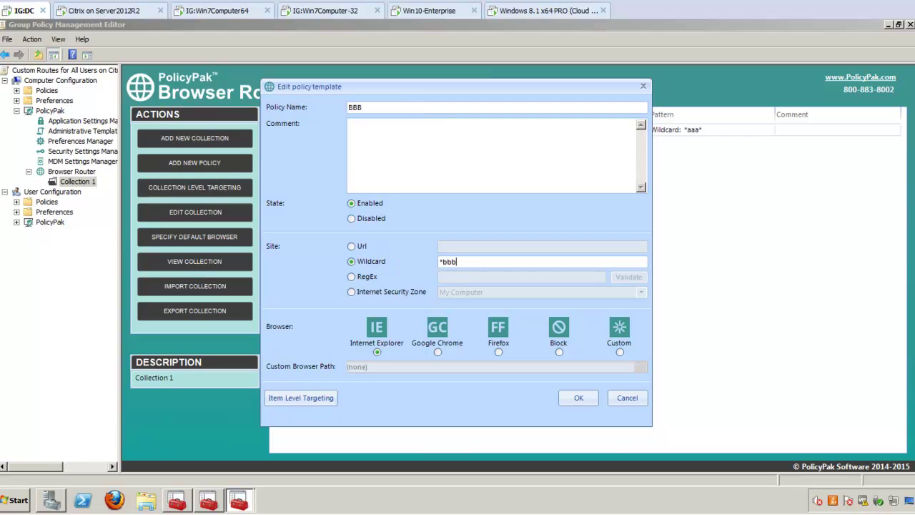
pyautogui.write('*')
pyautogui.click(498, 351)
pyautogui.click(579, 398)
# Add a policy named CCC to Collection 1 that routes the wildcard *ccc* to Google Chrome.
pyautogui.rightClick(322, 173)
pyautogui.moveTo(331, 177)
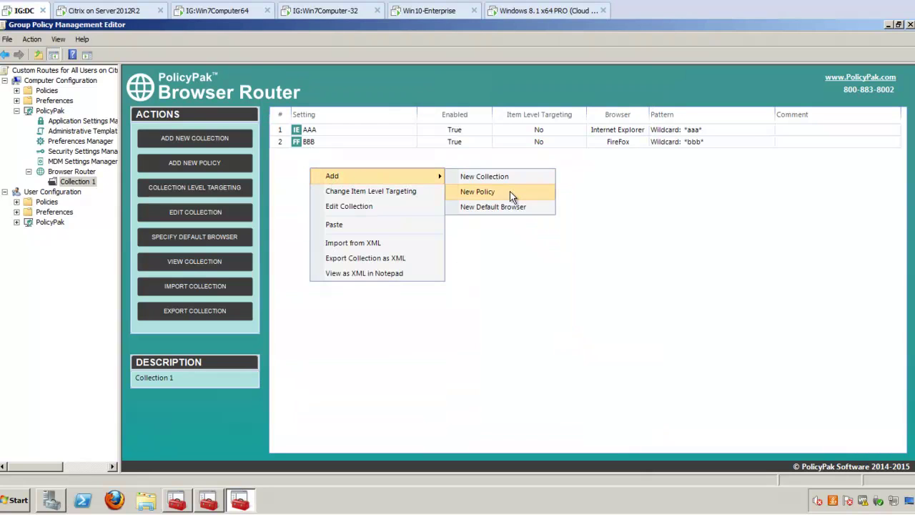
pyautogui.click(510, 192)
pyautogui.write('ccc')
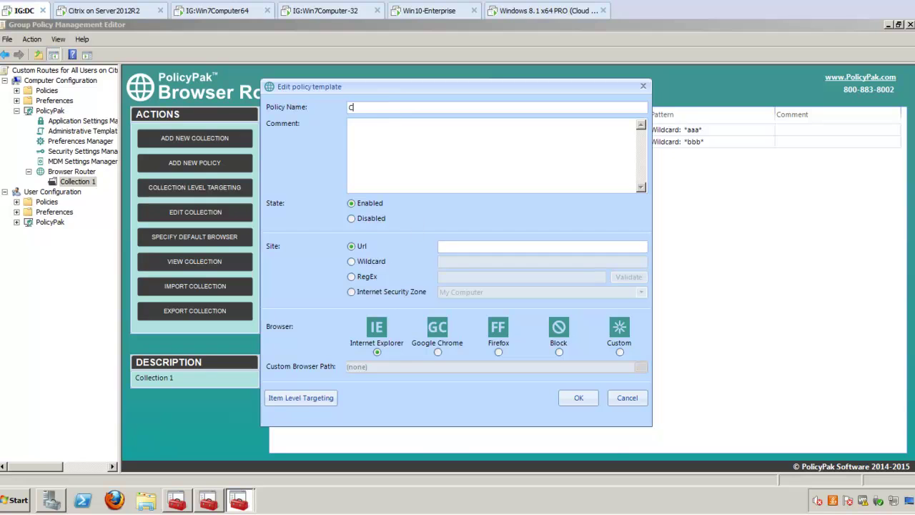
pyautogui.click(366, 261)
pyautogui.write('*ccc*')
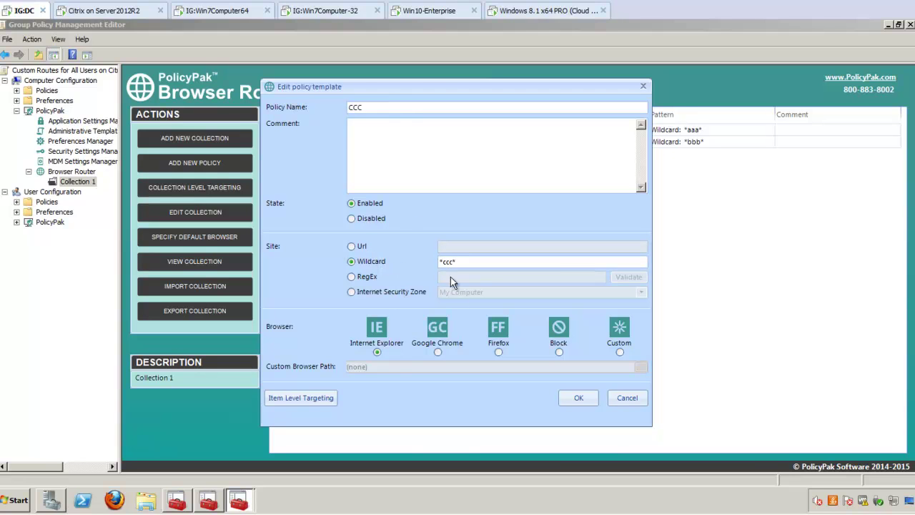
pyautogui.click(438, 352)
pyautogui.click(579, 398)
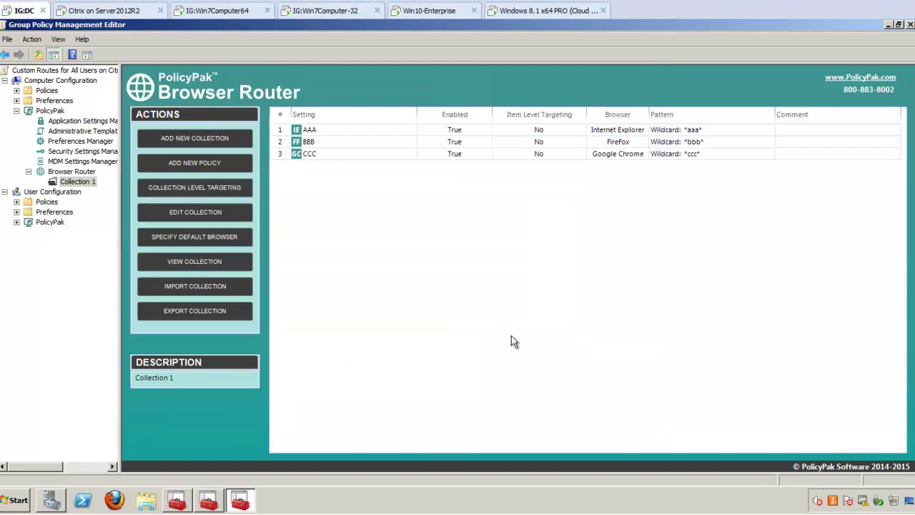
# Add a default browser policy to the collection with Internet Explorer as the browser.
pyautogui.rightClick(290, 179)
pyautogui.moveTo(312, 182)
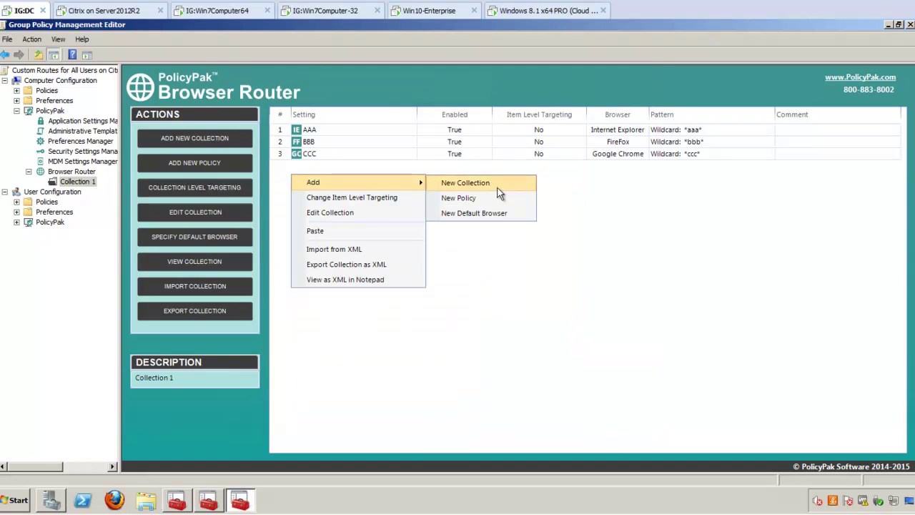
pyautogui.click(474, 213)
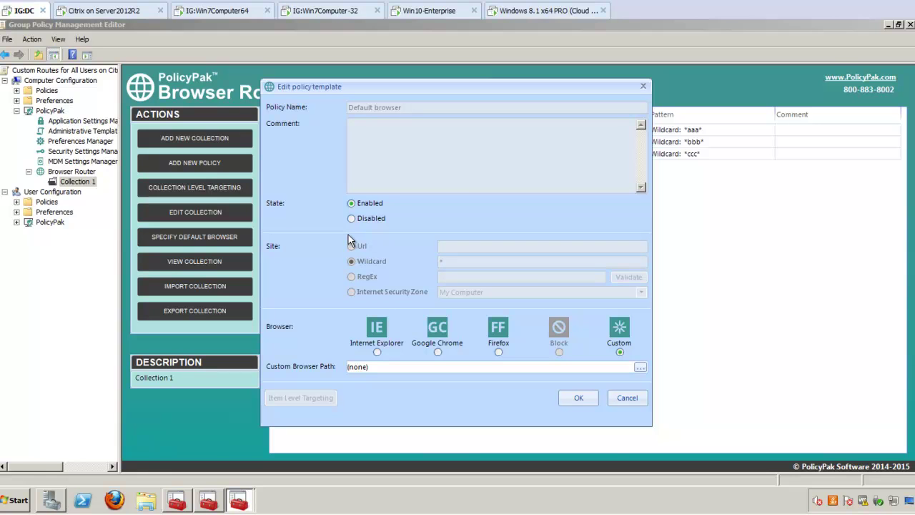
pyautogui.click(379, 351)
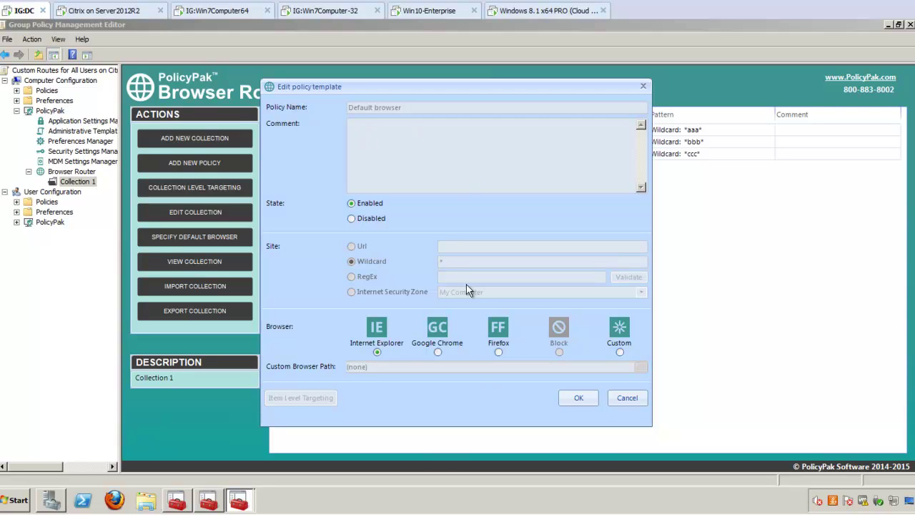
pyautogui.click(579, 399)
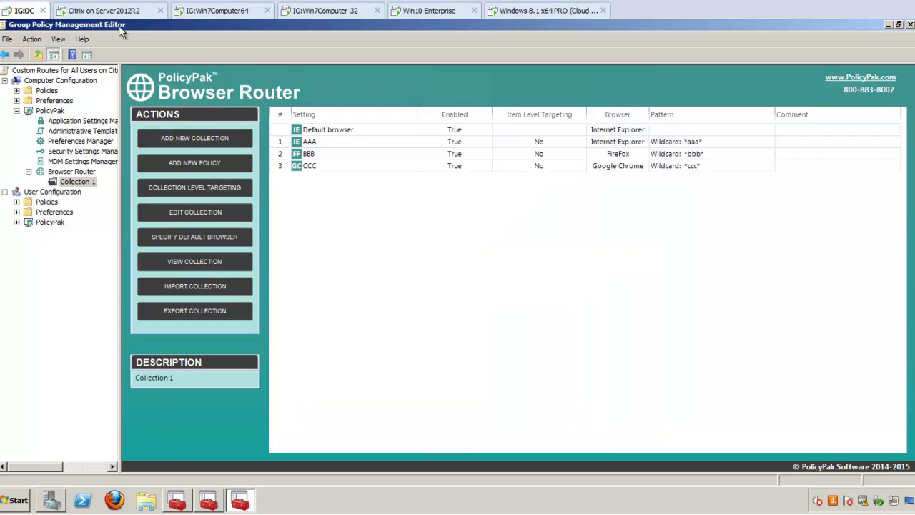
# Switch to the Citrix server and run gpupdate at its command prompt.
pyautogui.click(94, 17)
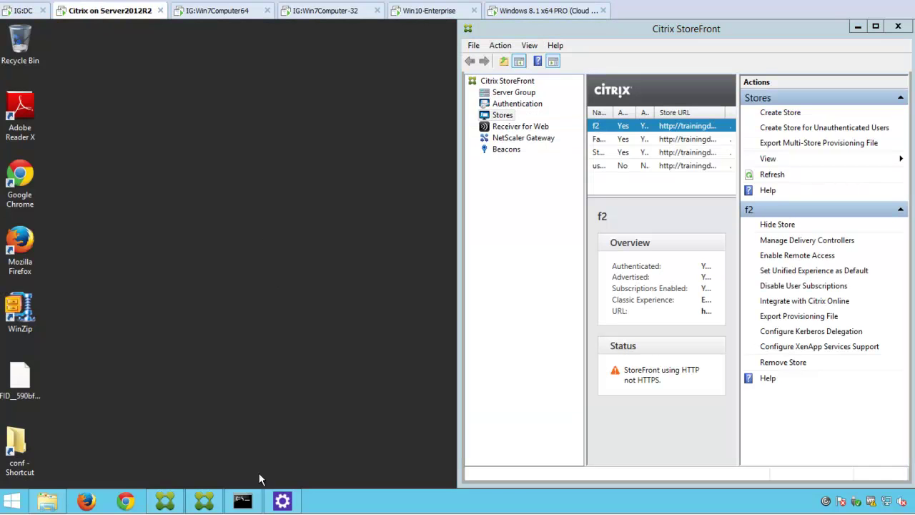
pyautogui.click(243, 501)
pyautogui.write('gpupdate')
pyautogui.press('Return')
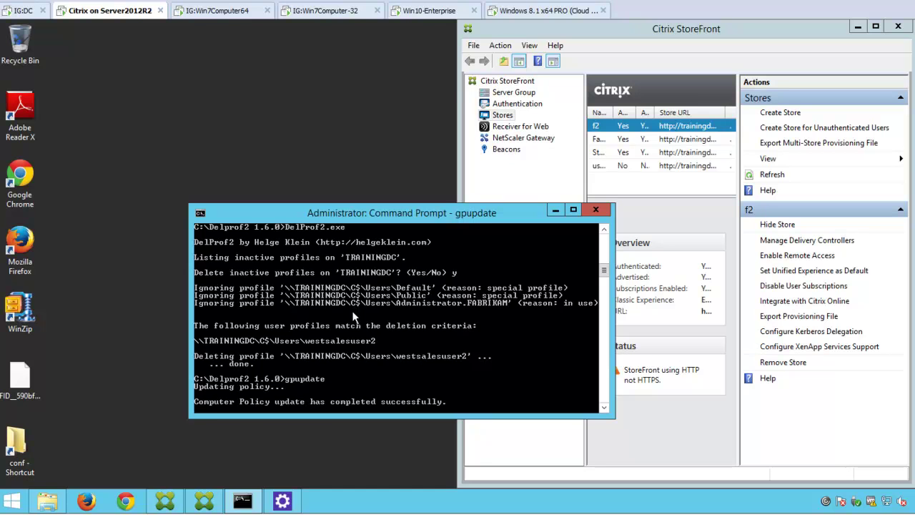
pyautogui.click(11, 501)
pyautogui.click(124, 320)
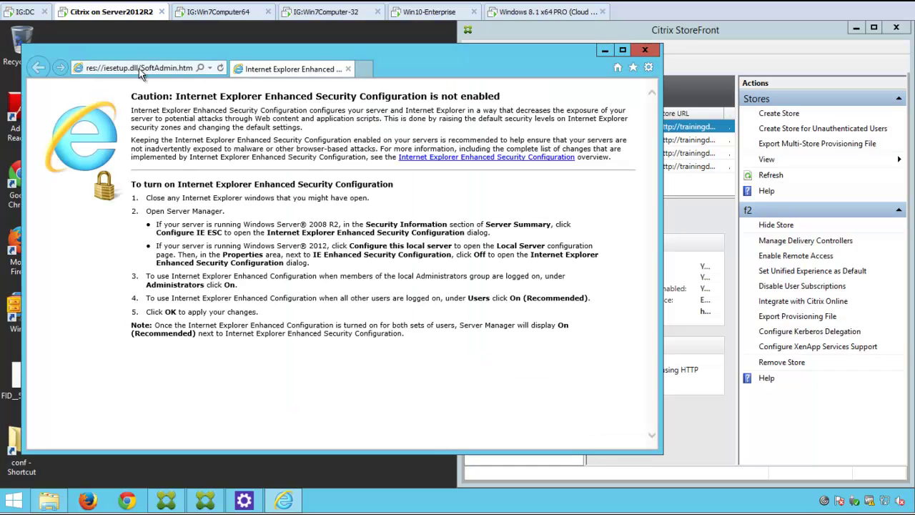
pyautogui.click(141, 69)
pyautogui.write('www.bbb.com/')
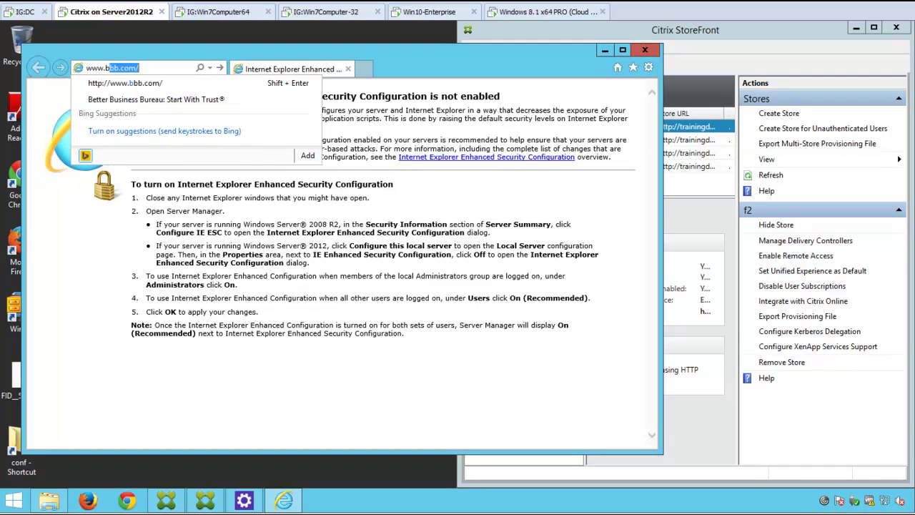
pyautogui.hotkey('alt', 'F4')
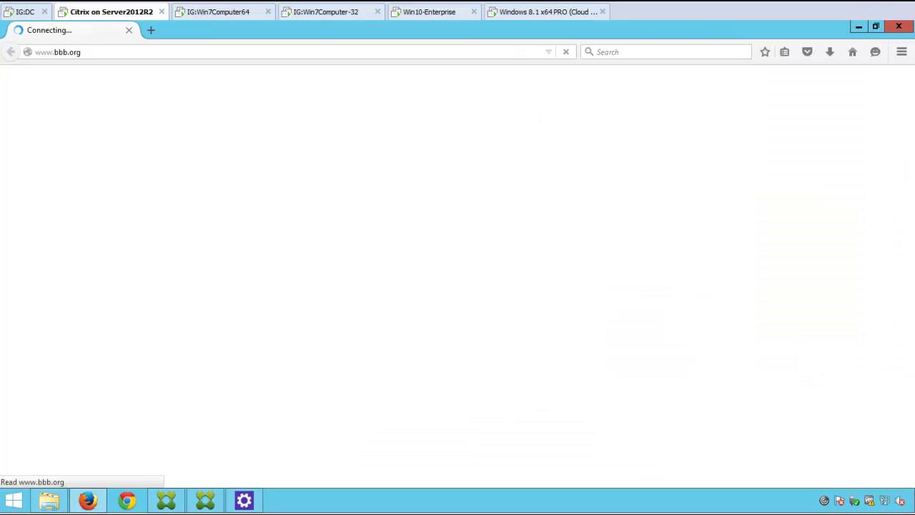
pyautogui.click(223, 53)
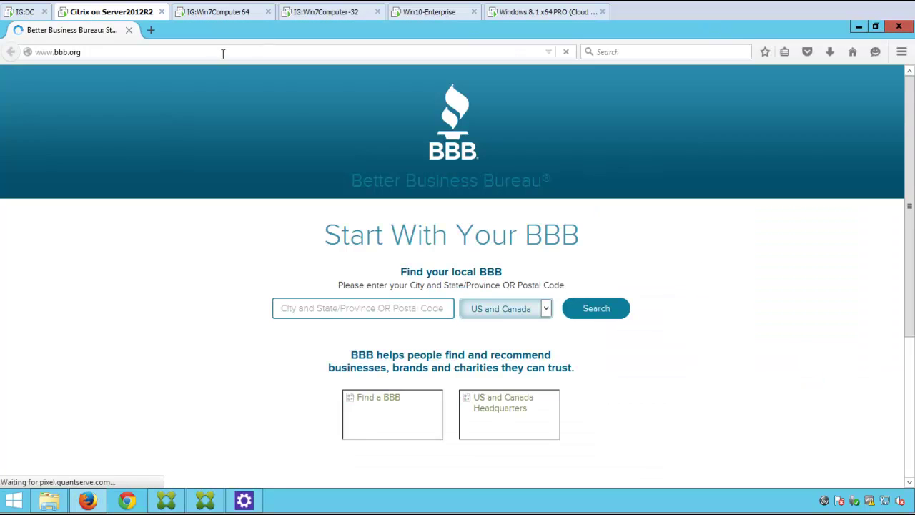
pyautogui.write('www.cnn.com')
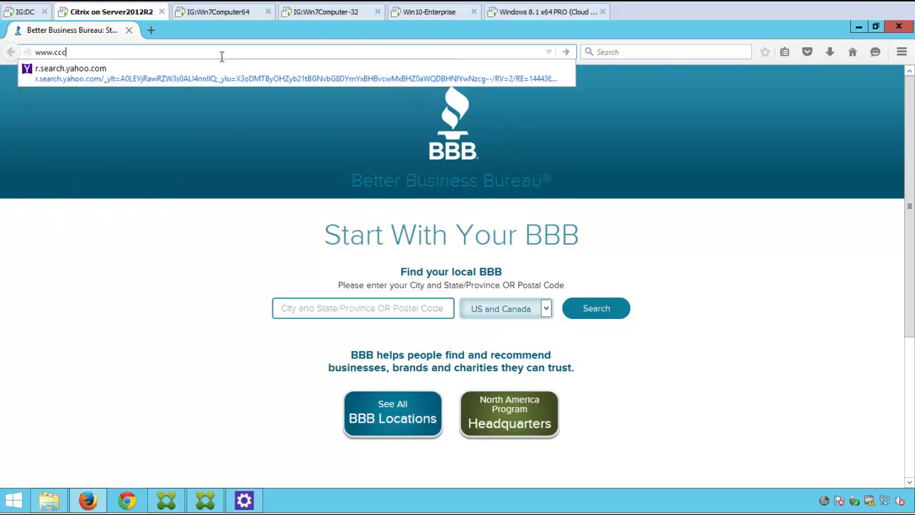
pyautogui.press('Return')
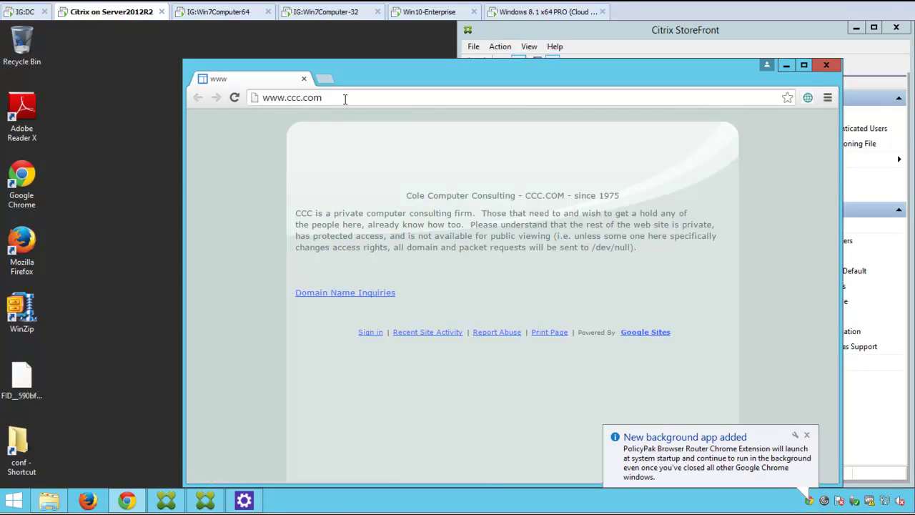
pyautogui.click(345, 100)
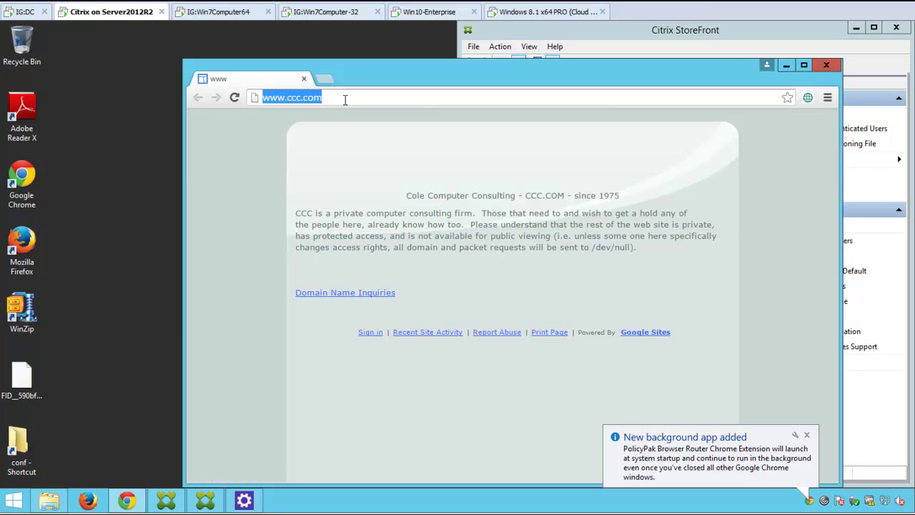
pyautogui.write('www.bbb.com')
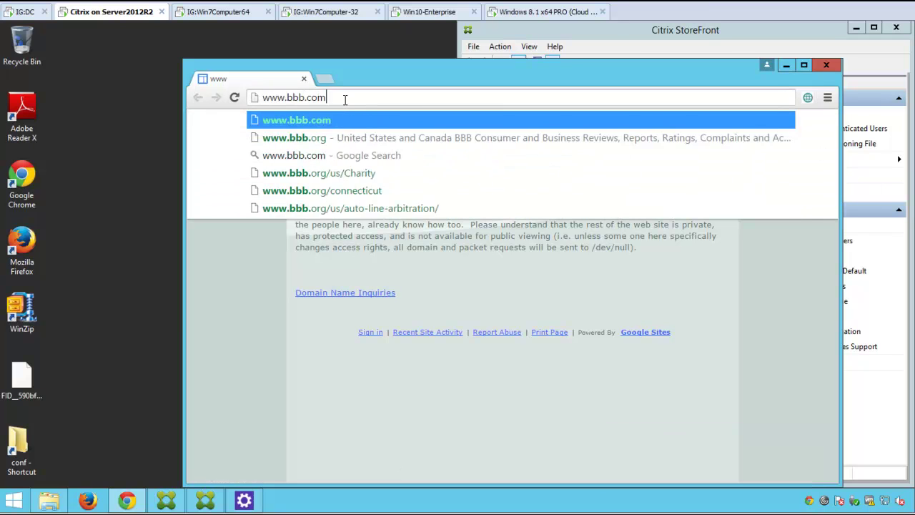
pyautogui.press('Return')
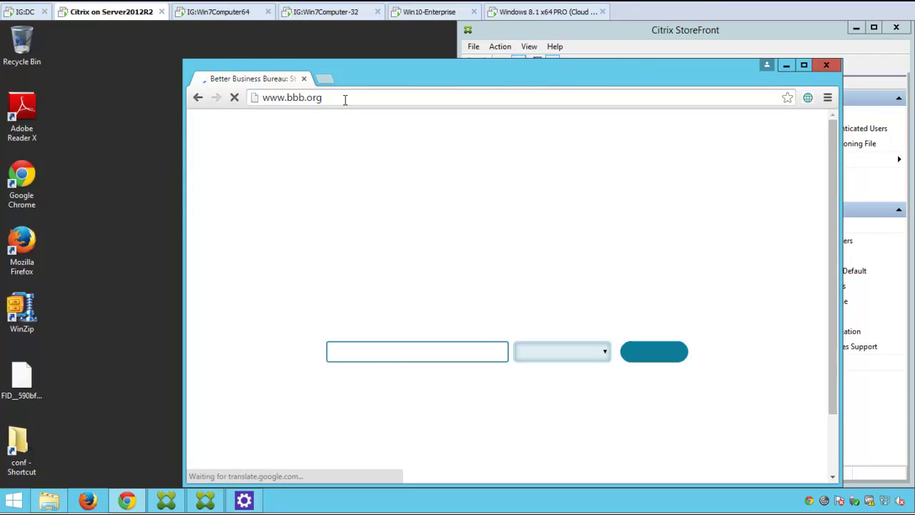
pyautogui.hotkey('ctrl', 'w')
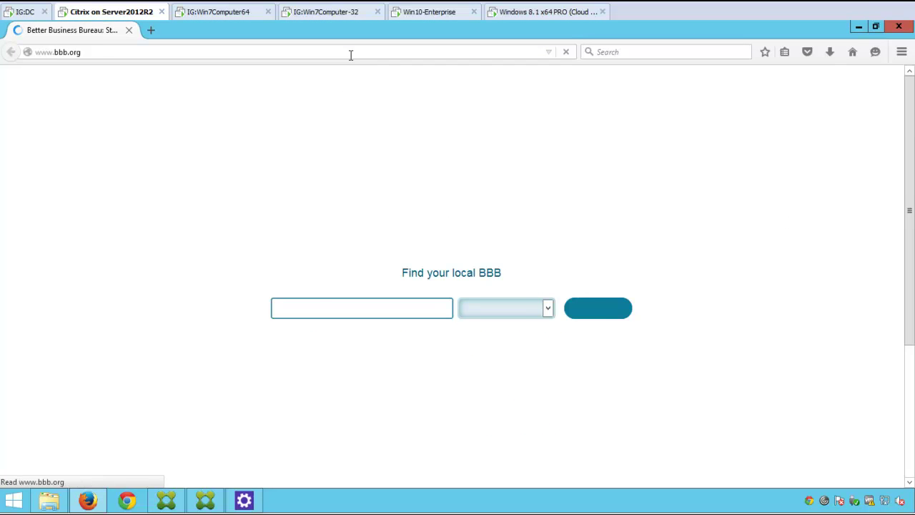
pyautogui.click(350, 59)
pyautogui.write('www')
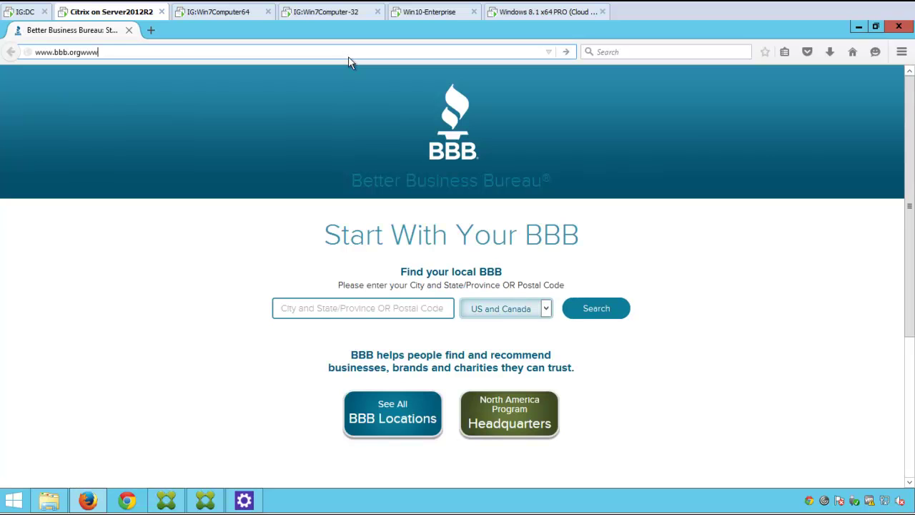
pyautogui.hotkey('ctrl', 'a')
pyautogui.write('www.bbb')
pyautogui.press('BackSpace')
pyautogui.press('BackSpace')
pyautogui.press('BackSpace')
pyautogui.press('BackSpace')
pyautogui.write('.aaa.com')
pyautogui.press('Return')
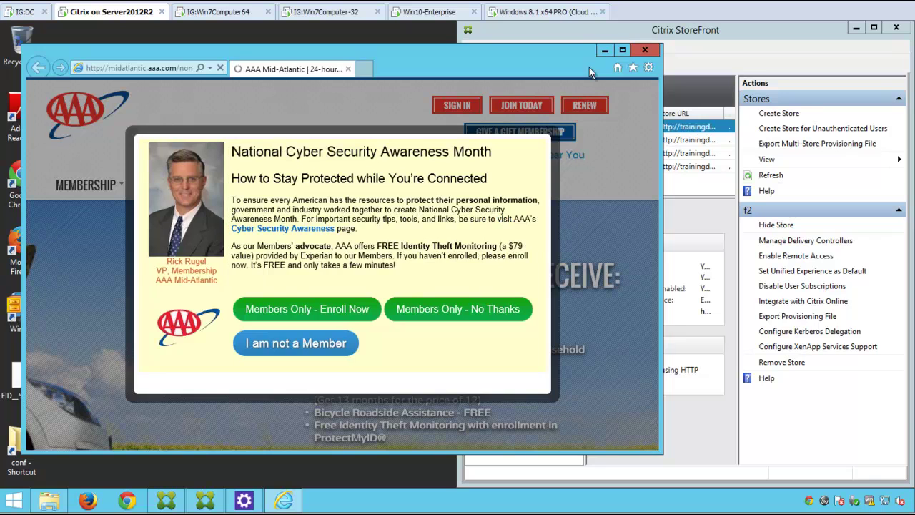
pyautogui.click(646, 51)
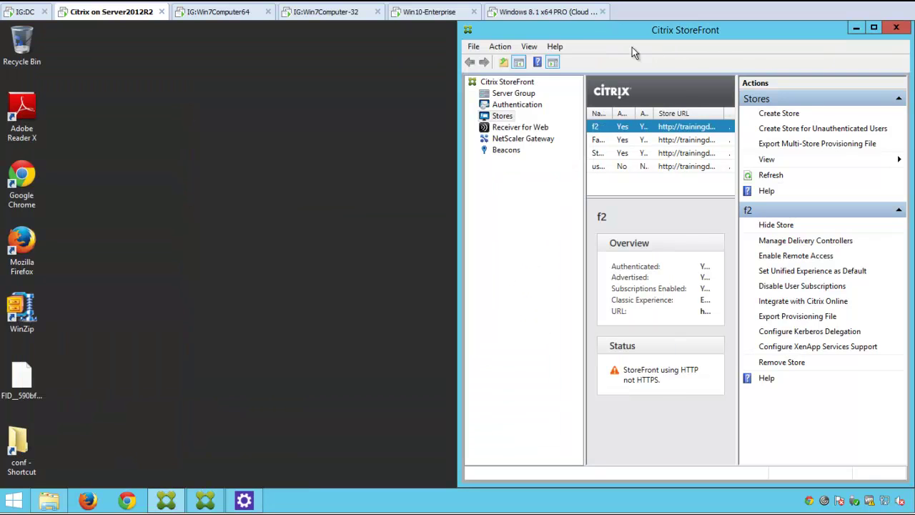
# Switch to the Win7Computer64 machine and examine the published applications in its Citrix programs folder.
pyautogui.click(230, 16)
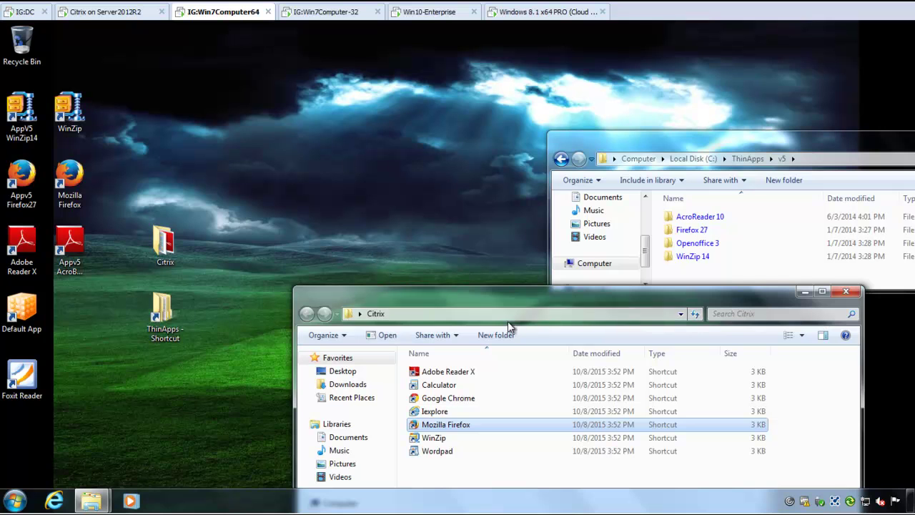
pyautogui.moveTo(483, 305); pyautogui.dragTo(452, 310)
pyautogui.click(15, 501)
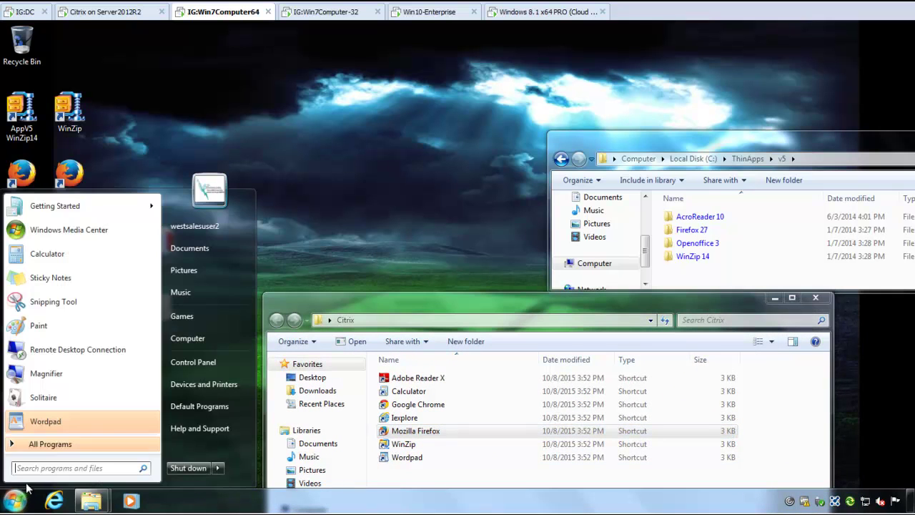
pyautogui.click(43, 445)
pyautogui.click(57, 369)
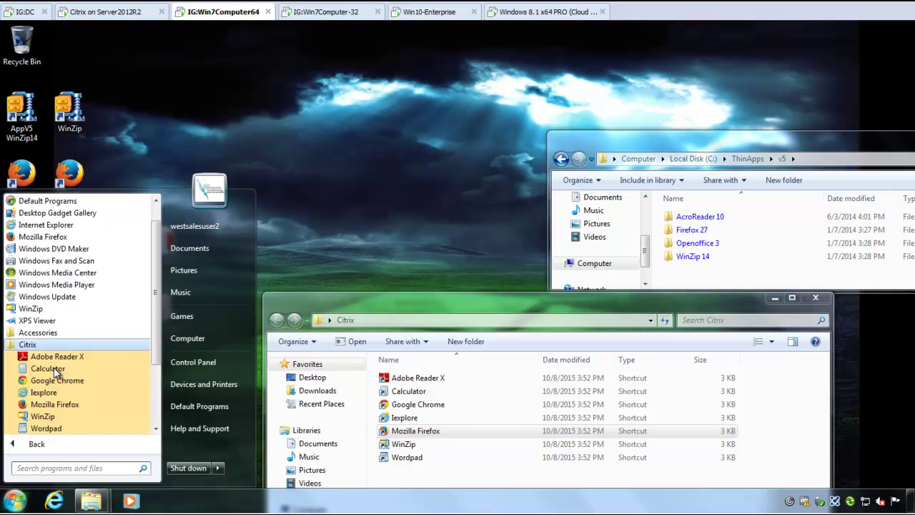
# Open Citrix Receiver and launch the published Iexplore application, moving the Receiver window out of the way.
pyautogui.click(792, 504)
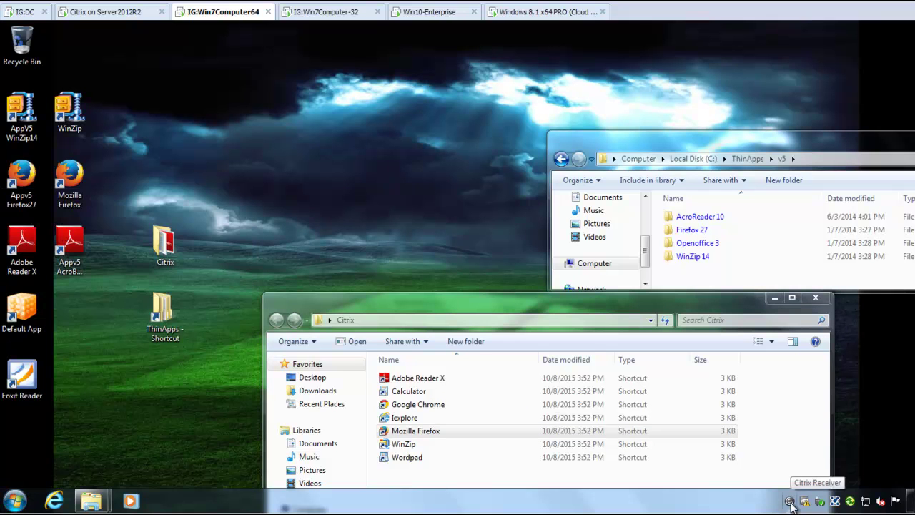
pyautogui.rightClick(791, 504)
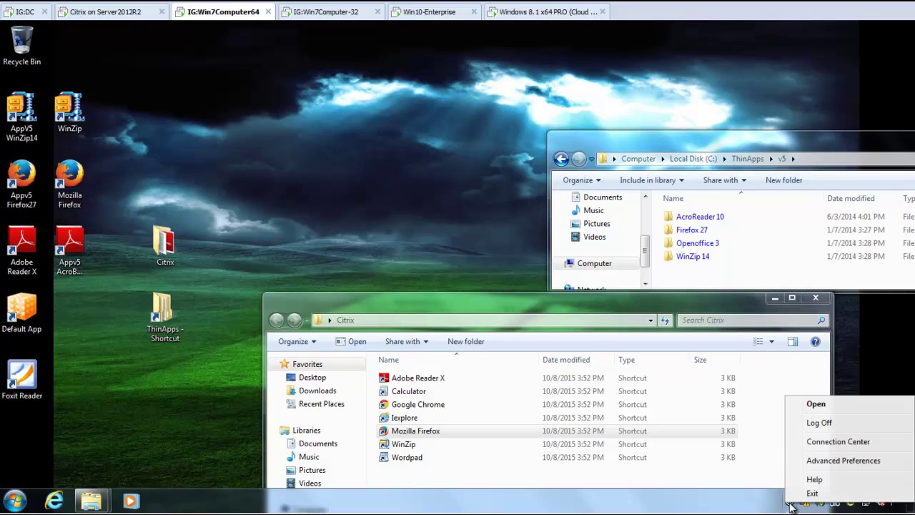
pyautogui.click(817, 404)
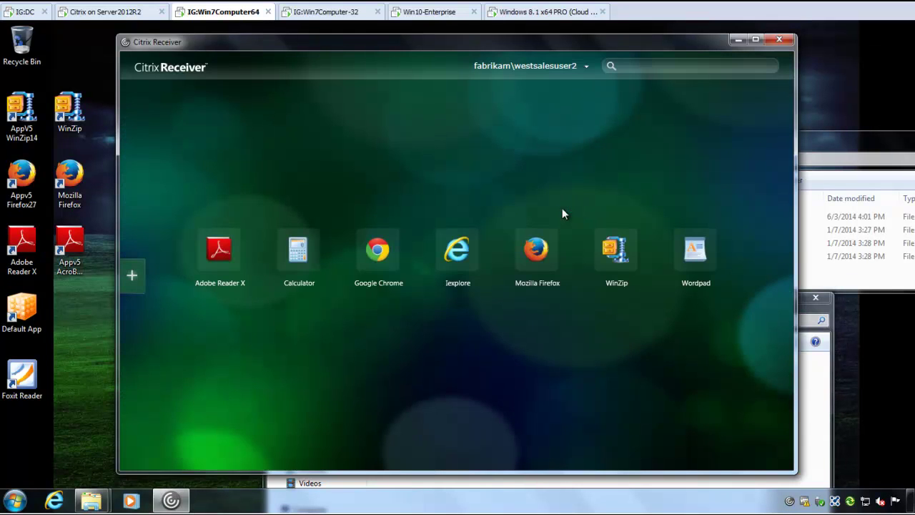
pyautogui.click(462, 255)
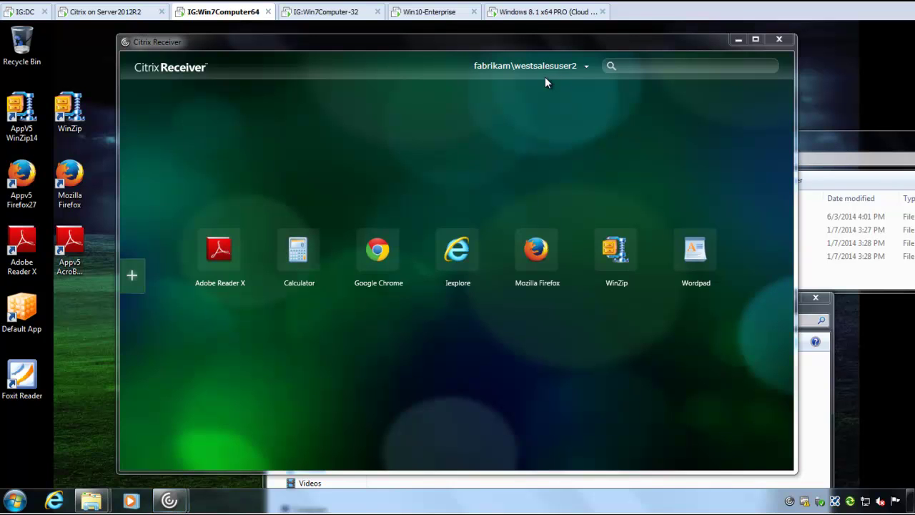
pyautogui.moveTo(570, 48); pyautogui.dragTo(637, 390)
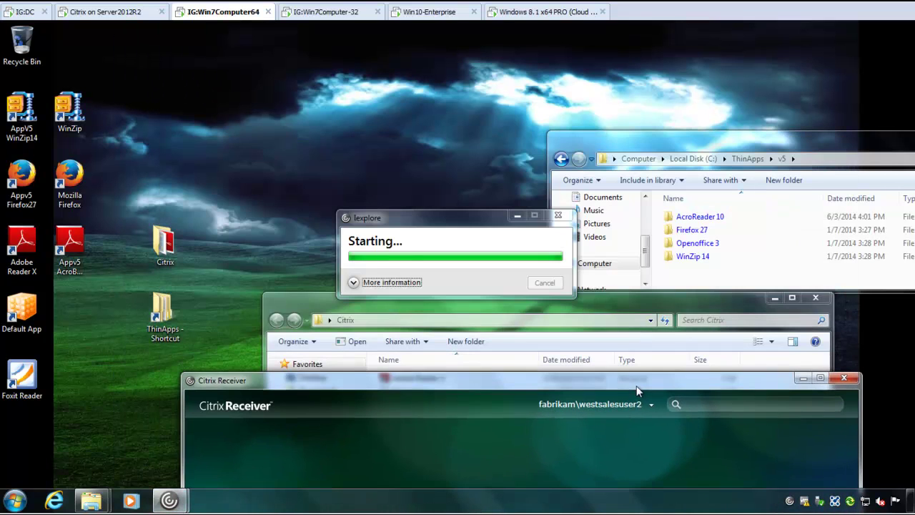
pyautogui.click(401, 283)
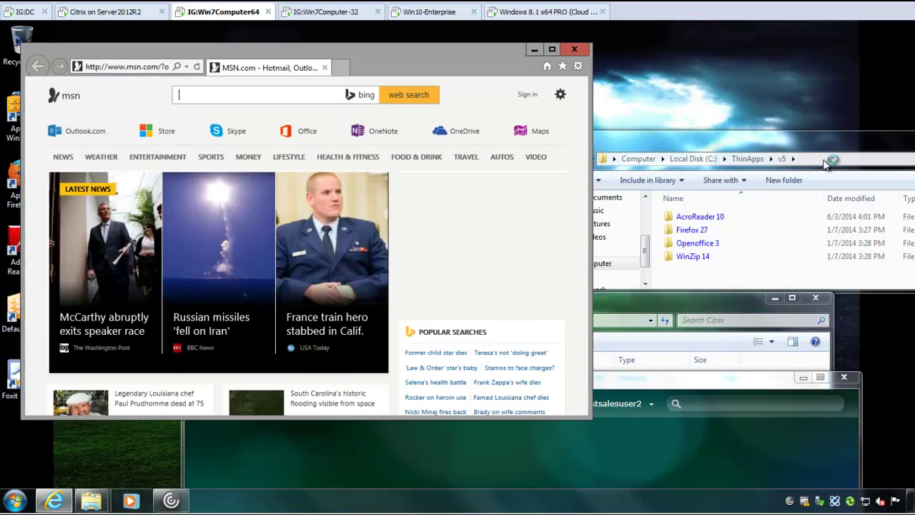
# Close the ThinApps v5 and Citrix folder windows and move the Citrix Receiver window lower on the desktop.
pyautogui.moveTo(813, 144); pyautogui.dragTo(615, 219)
pyautogui.moveTo(885, 233); pyautogui.dragTo(766, 278)
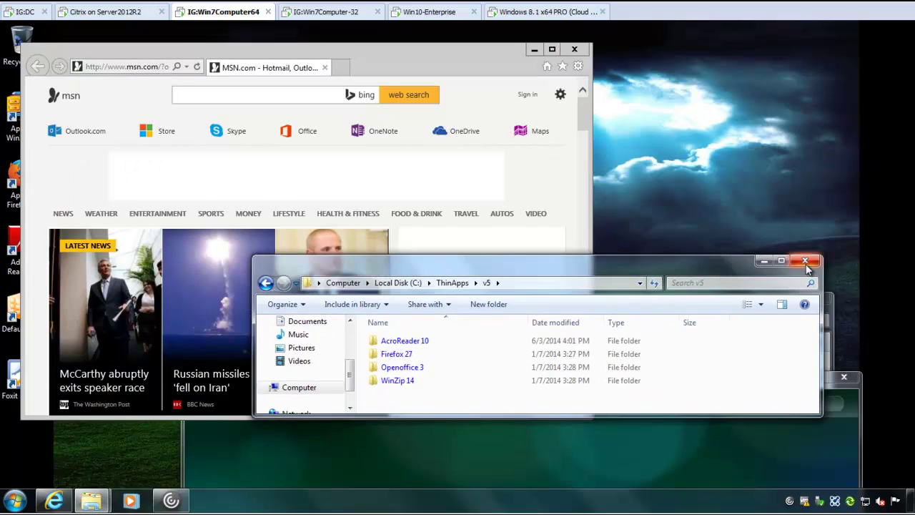
pyautogui.click(813, 264)
pyautogui.click(707, 309)
pyautogui.click(815, 298)
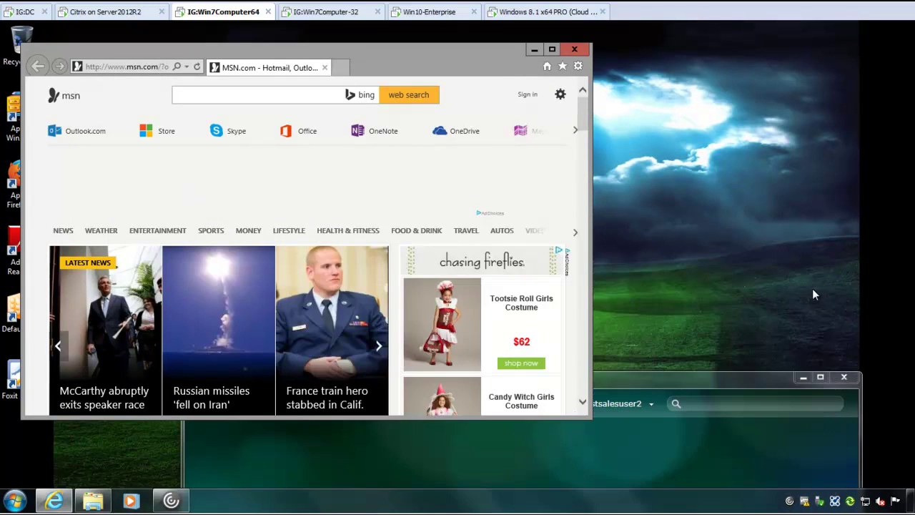
pyautogui.click(455, 276)
pyautogui.click(565, 349)
pyautogui.click(133, 68)
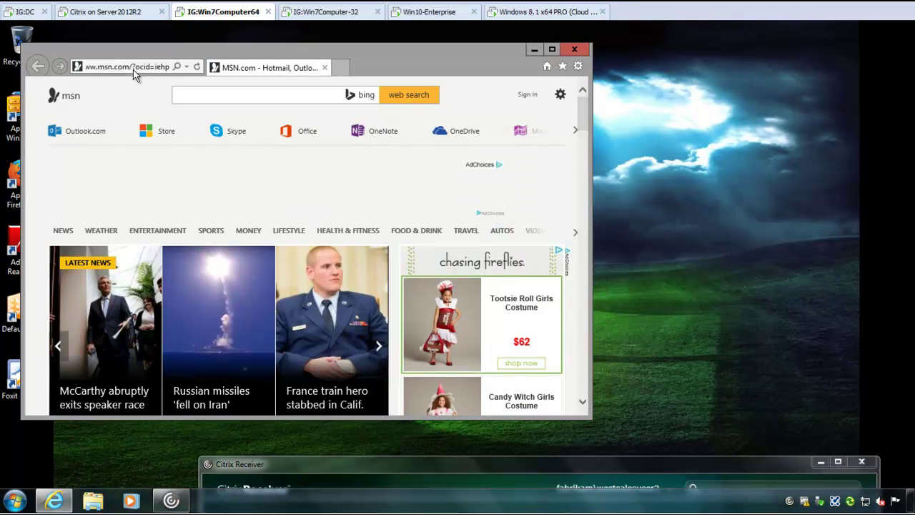
pyautogui.write('www.bbb.com')
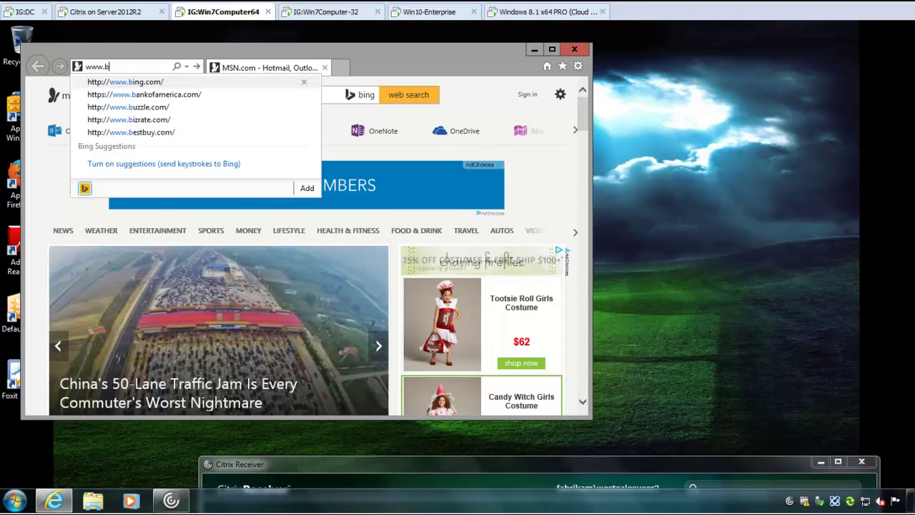
pyautogui.press('Return')
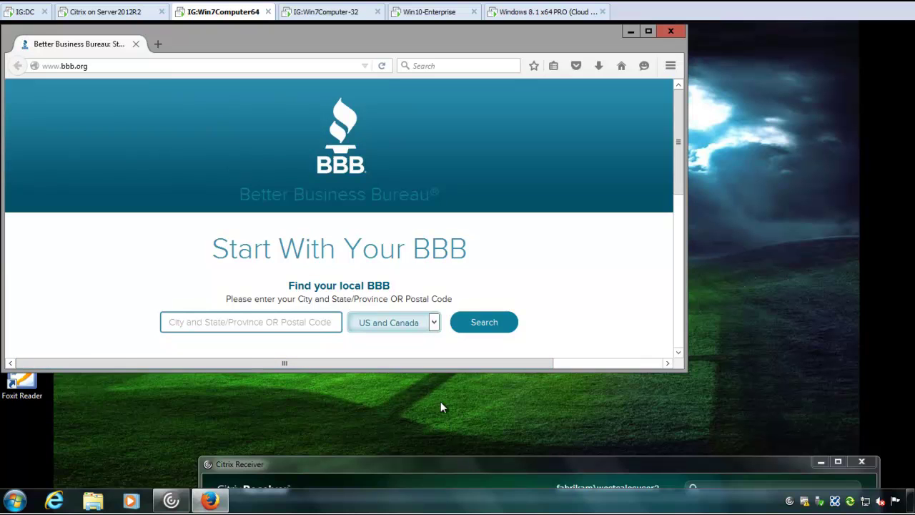
pyautogui.click(195, 65)
pyautogui.write('www.ccc.c')
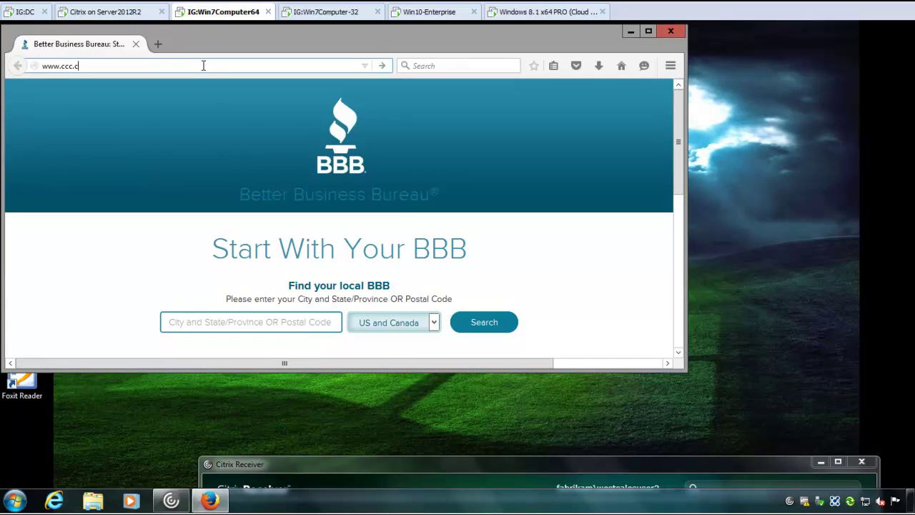
pyautogui.write('om')
pyautogui.press('Return')
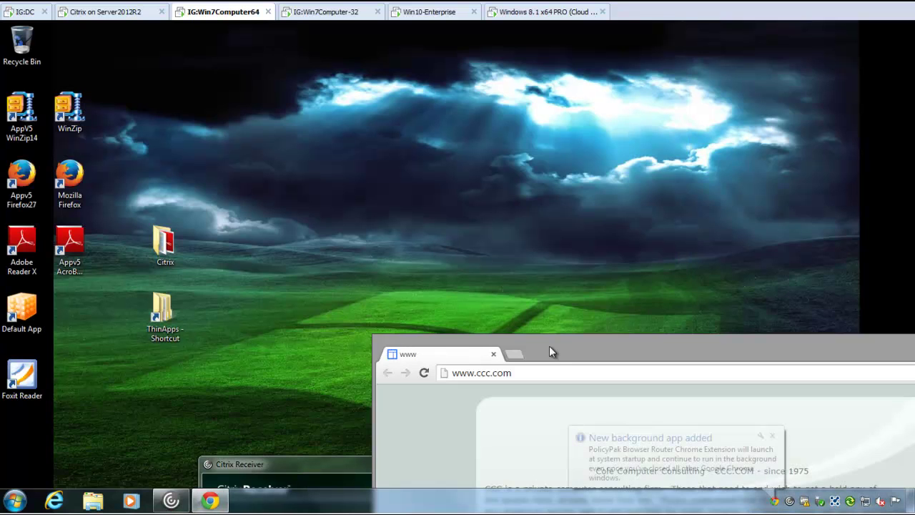
pyautogui.moveTo(552, 346); pyautogui.dragTo(343, 59)
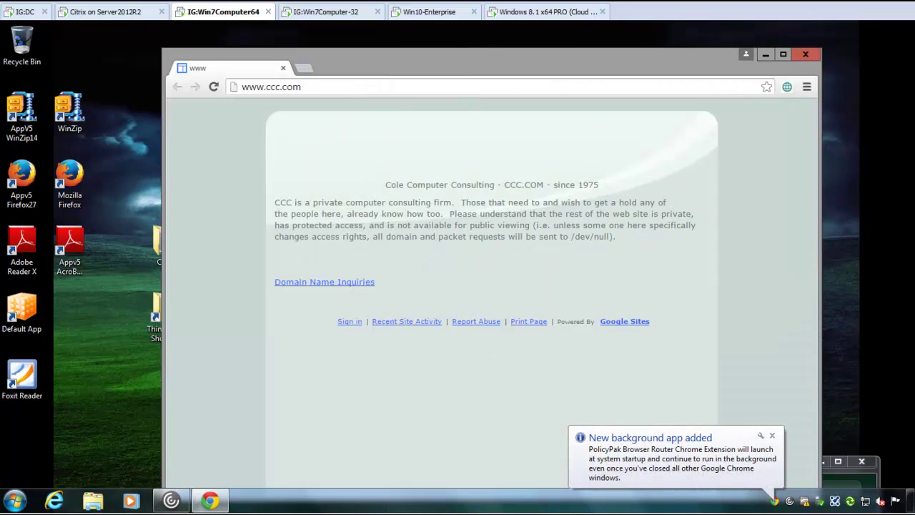
pyautogui.click(349, 85)
pyautogui.write('www.bbb')
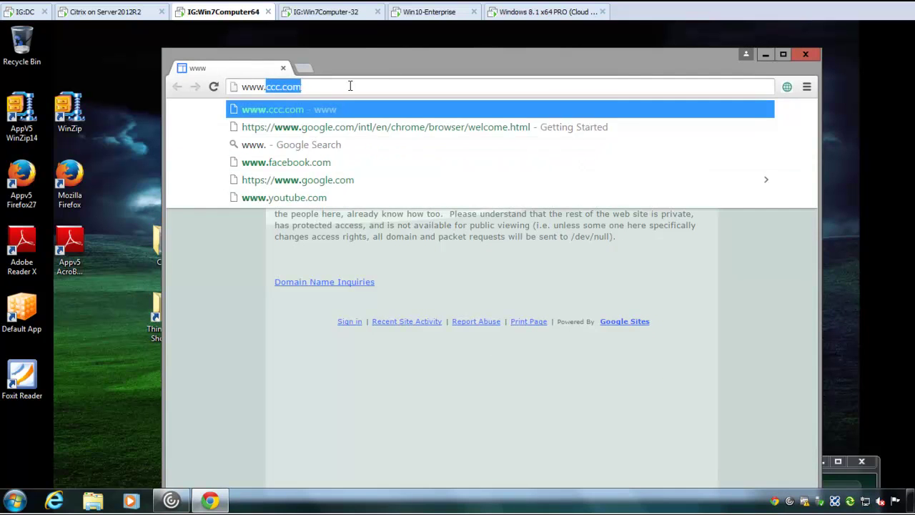
pyautogui.write('.com')
pyautogui.press('Return')
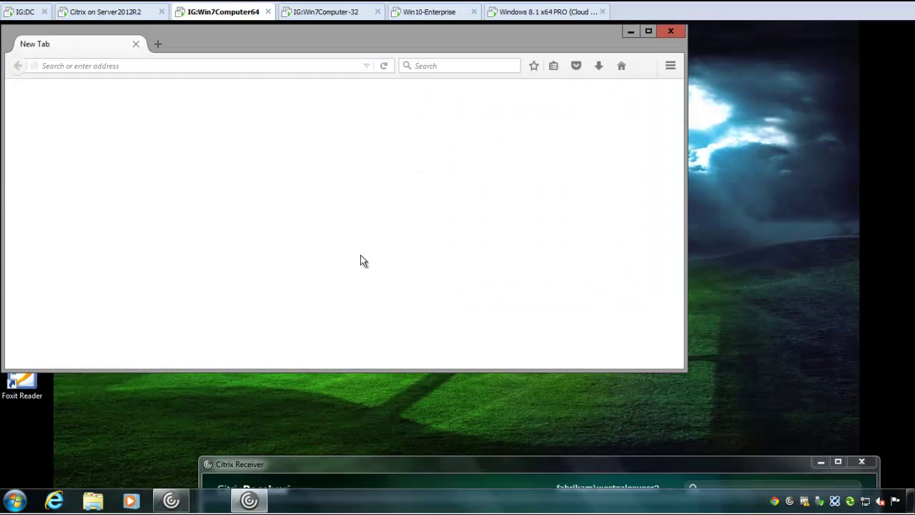
pyautogui.click(270, 69)
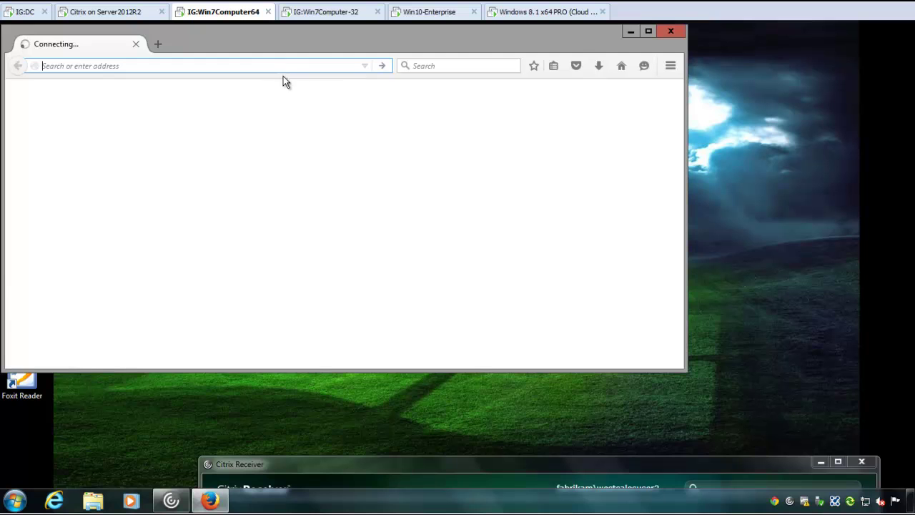
pyautogui.write('www.aaa.com')
pyautogui.press('Return')
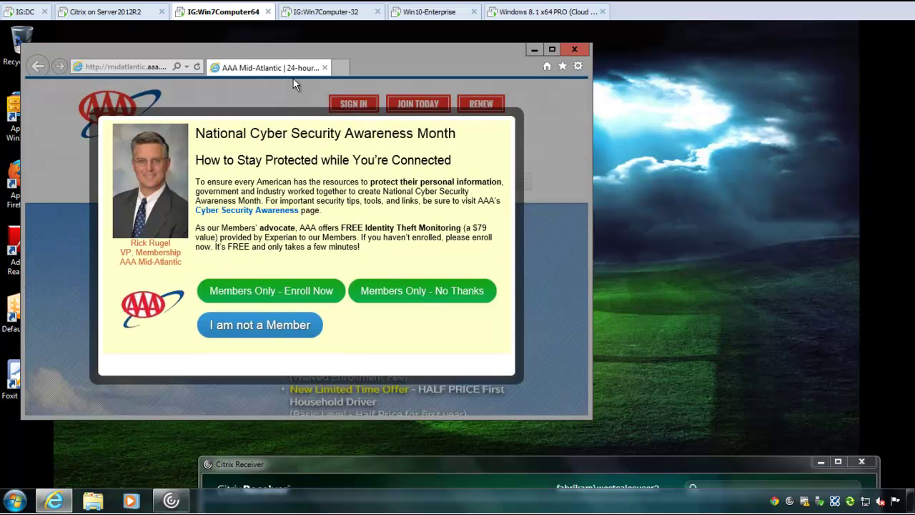
pyautogui.click(574, 49)
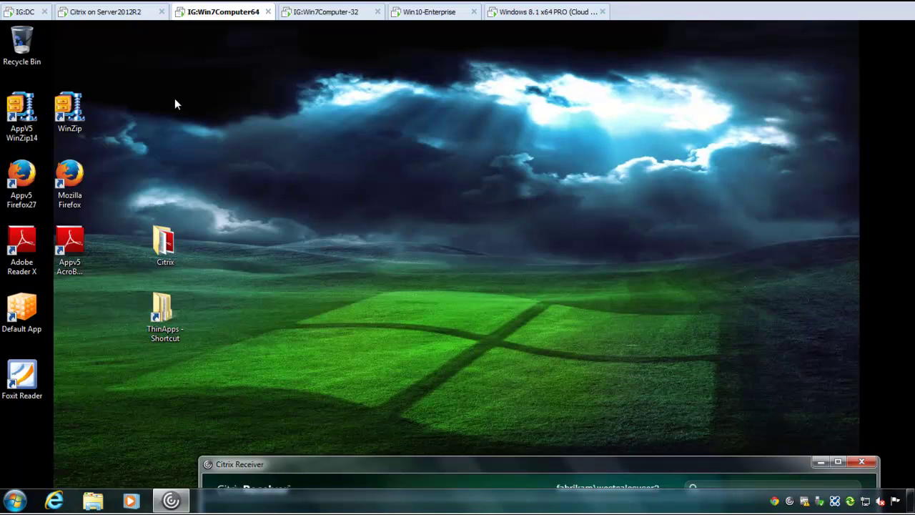
# Return to the domain controller and review Collection 1 in the Group Policy Management Editor, selecting its Default browser entry.
pyautogui.click(23, 12)
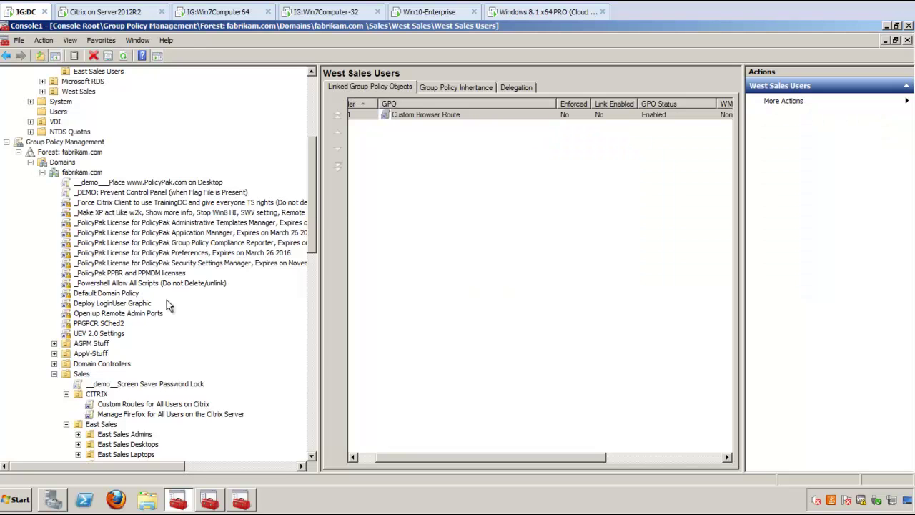
pyautogui.moveTo(315, 228); pyautogui.dragTo(308, 266)
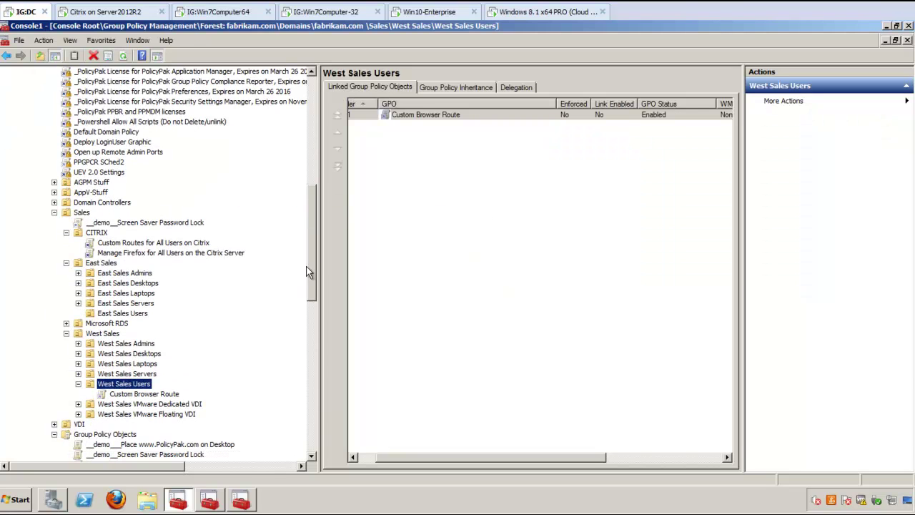
pyautogui.click(244, 504)
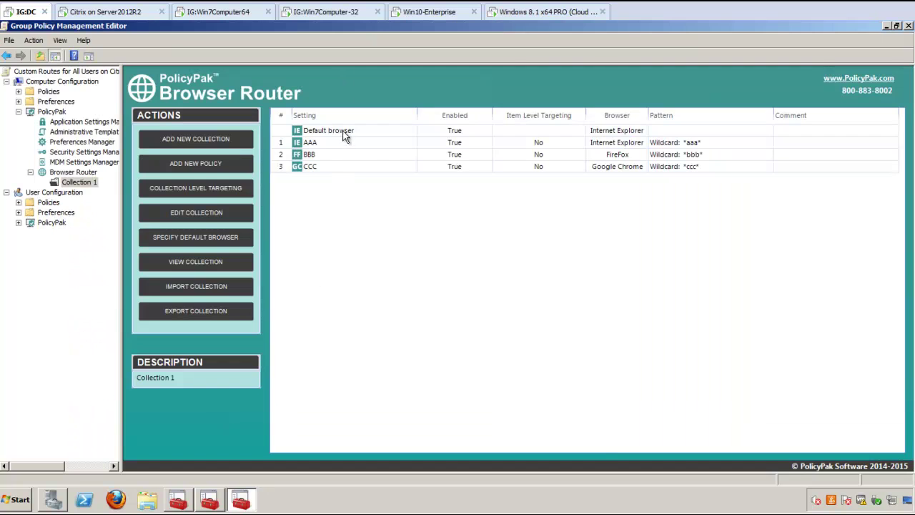
pyautogui.click(357, 132)
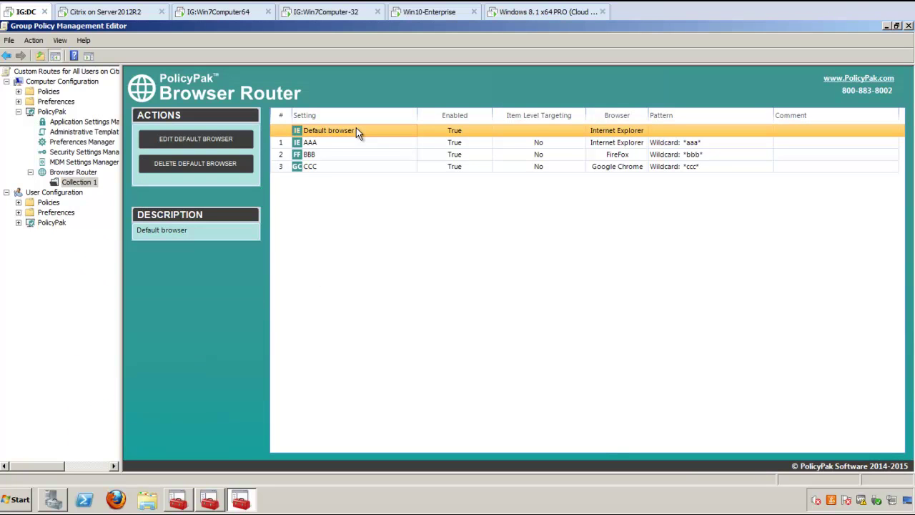